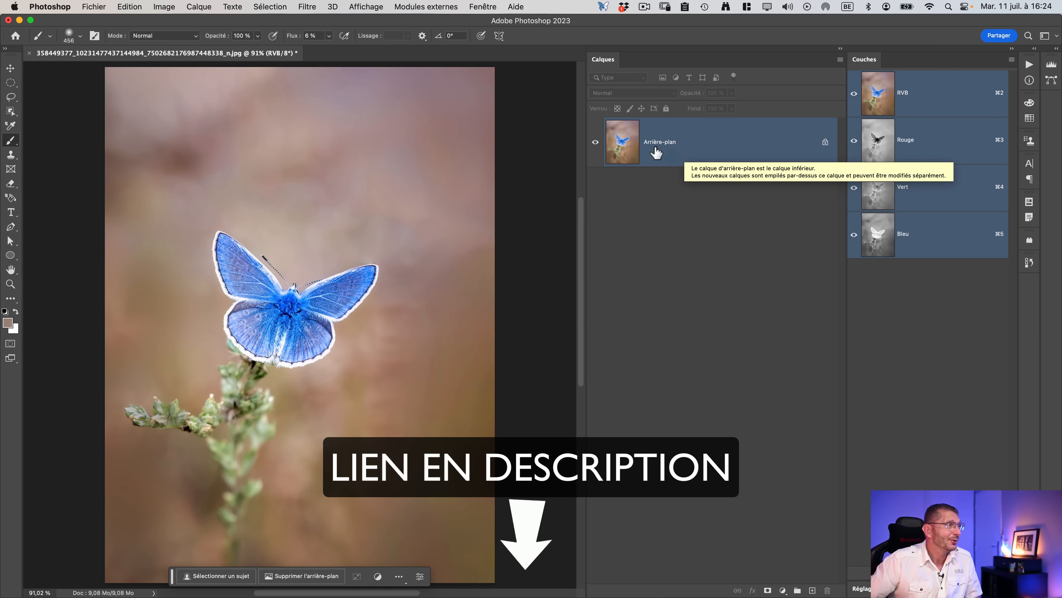
key("z")
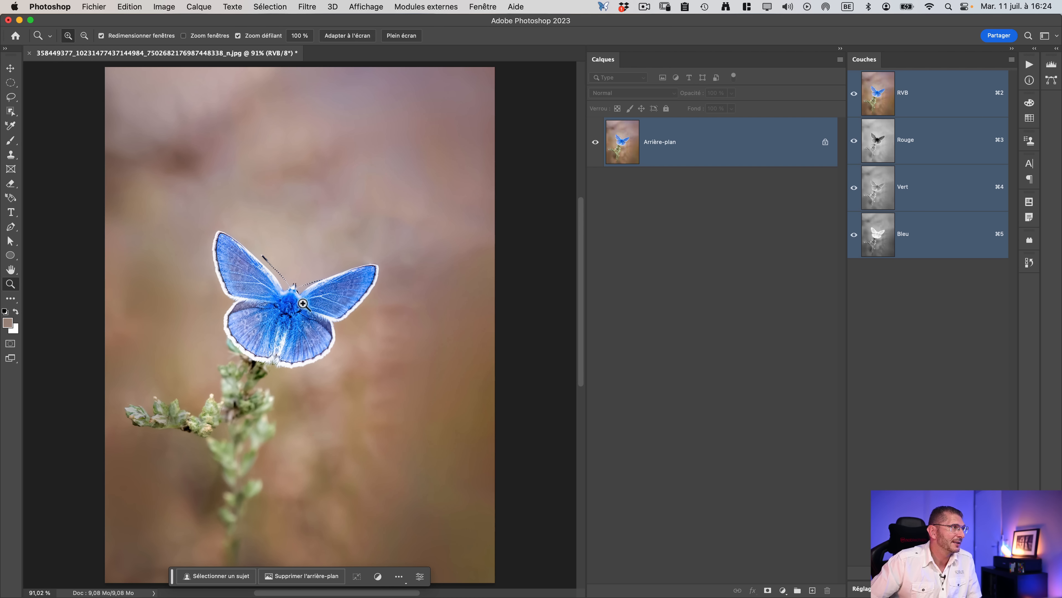
left_click_drag(308, 289, 336, 293)
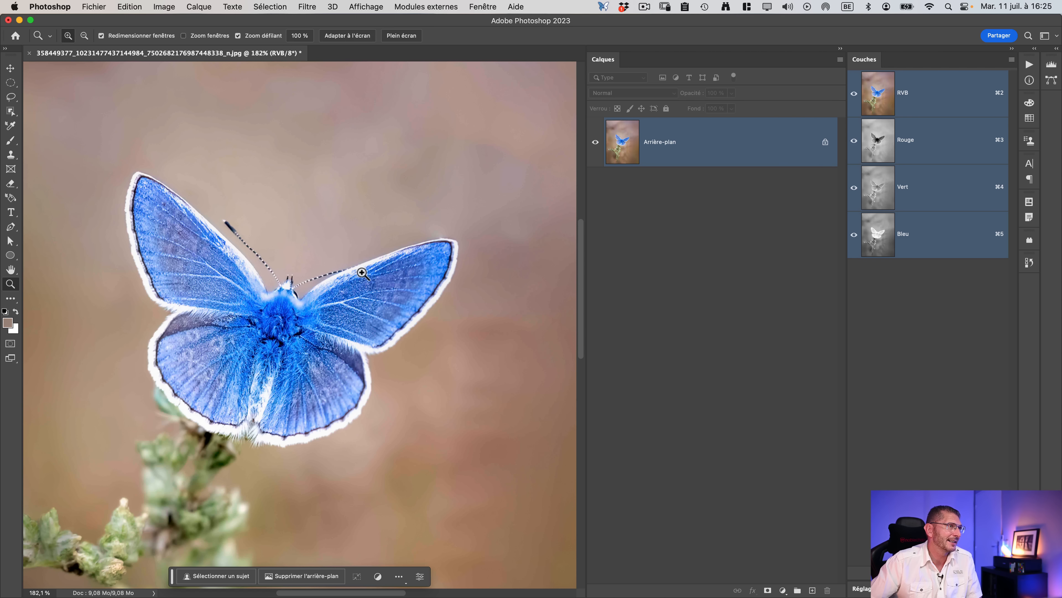
left_click_drag(360, 273, 337, 277)
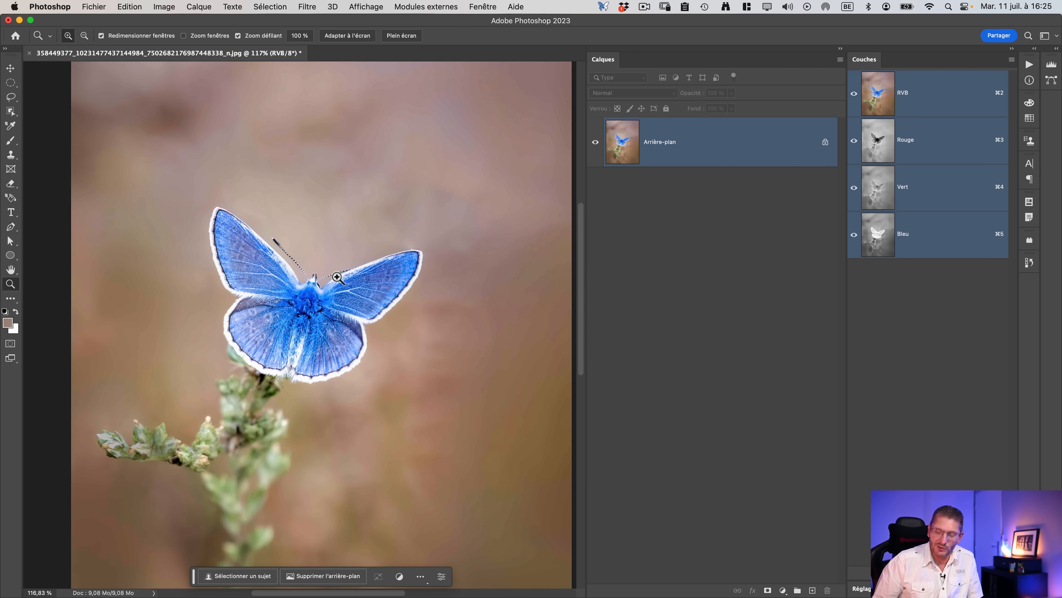
key("super+0")
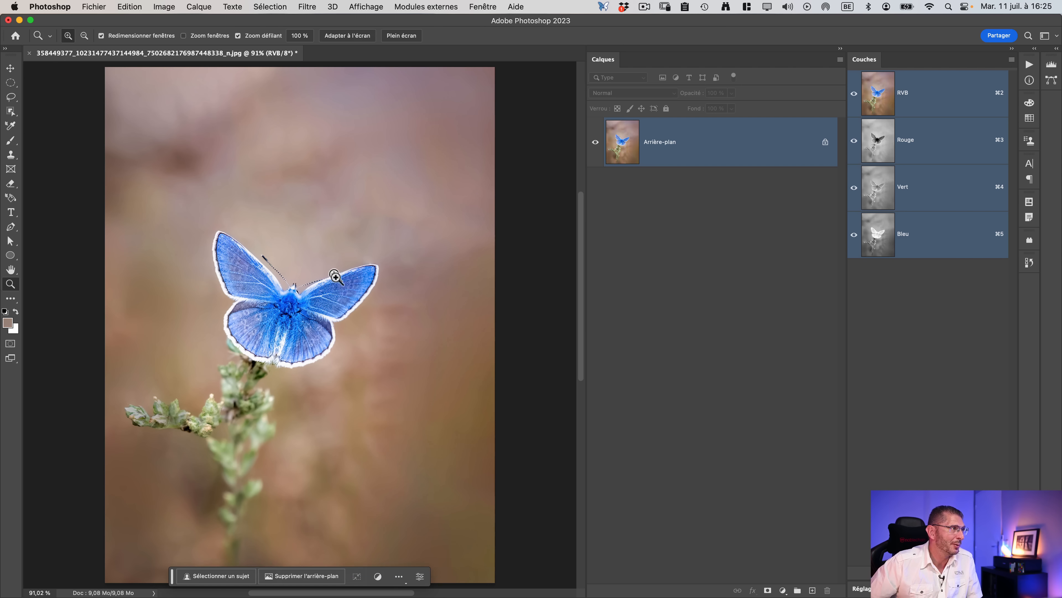
left_click_drag(335, 279, 332, 280)
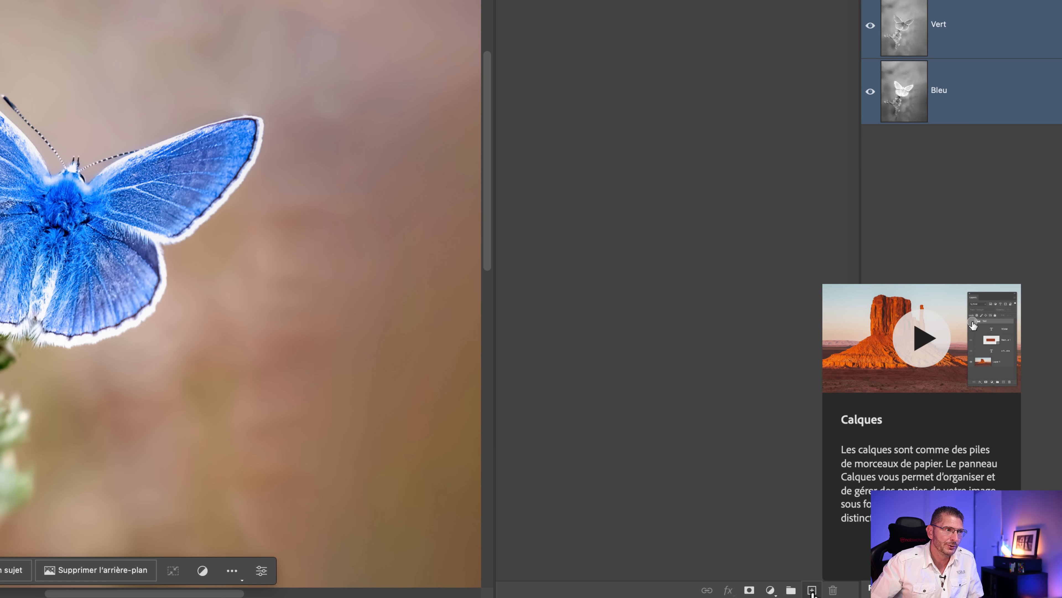
Create a new empty layer above the background and name it "suppression antenne originale".
left_click(812, 590)
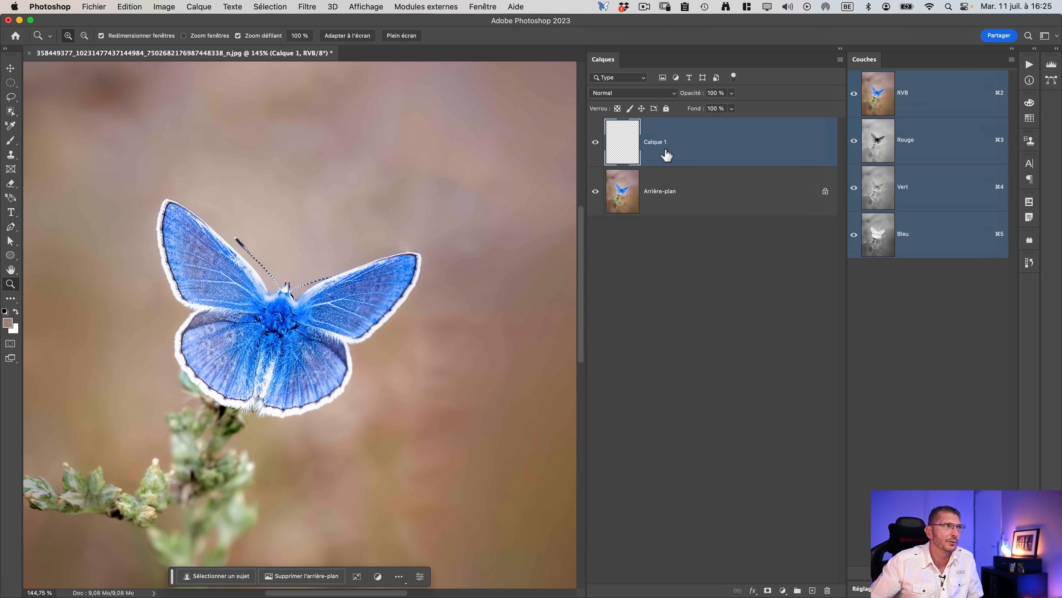
double_click(654, 142)
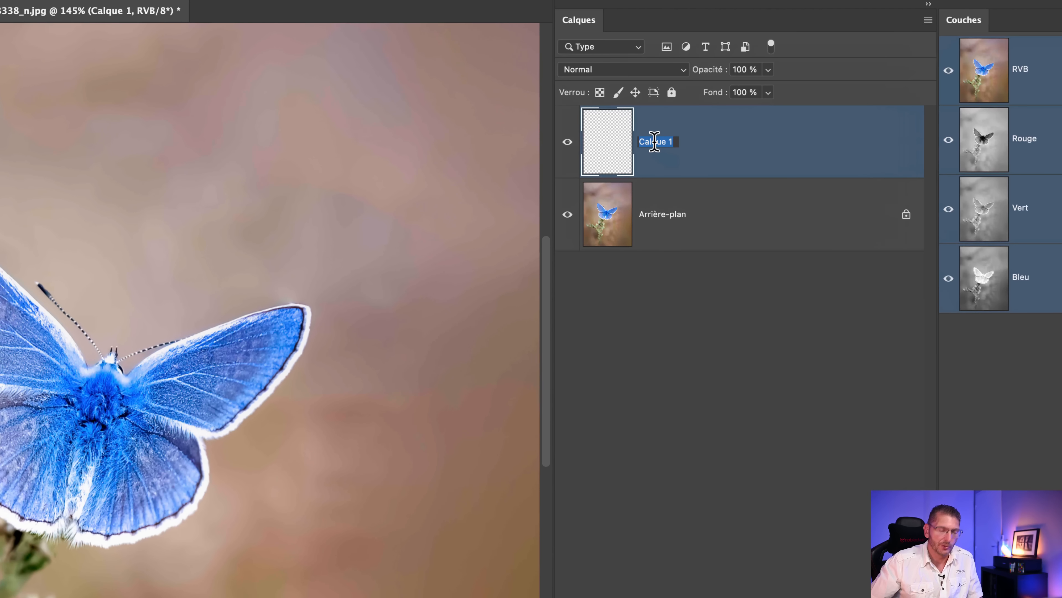
type("suppression ")
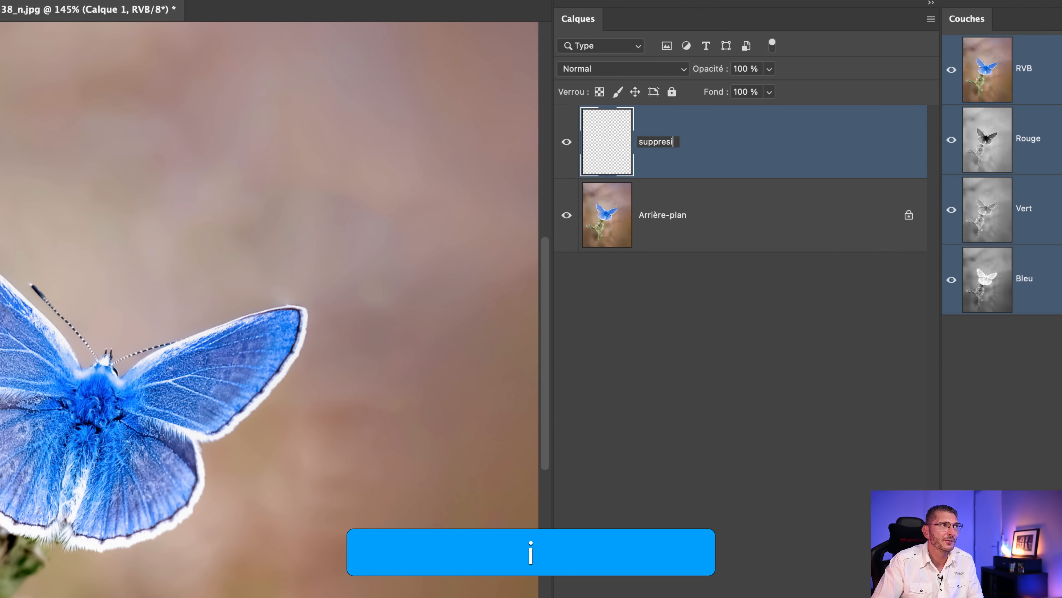
type("antenne origin")
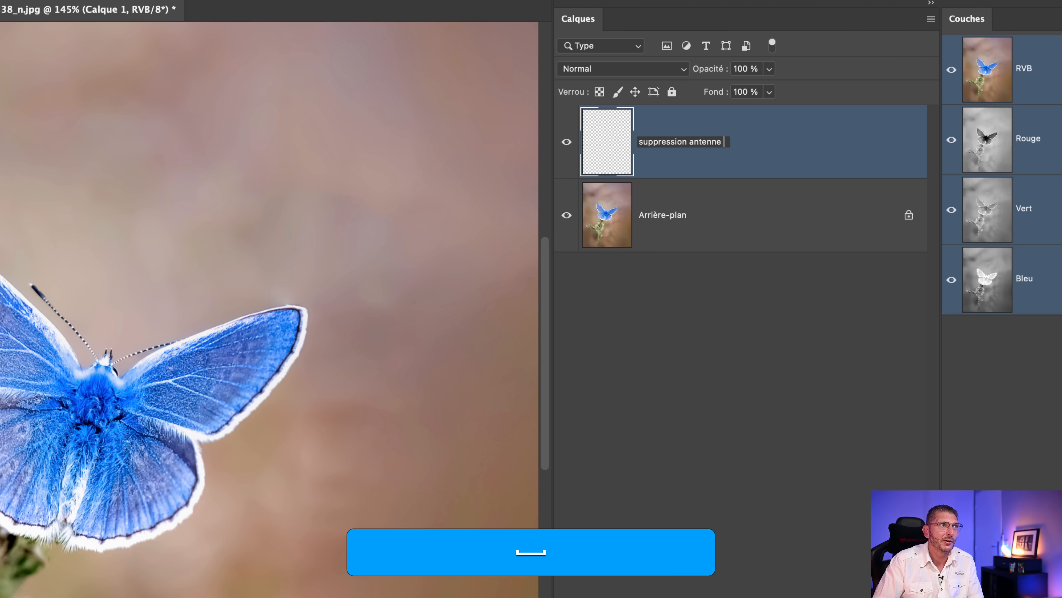
type("ale")
key("Return")
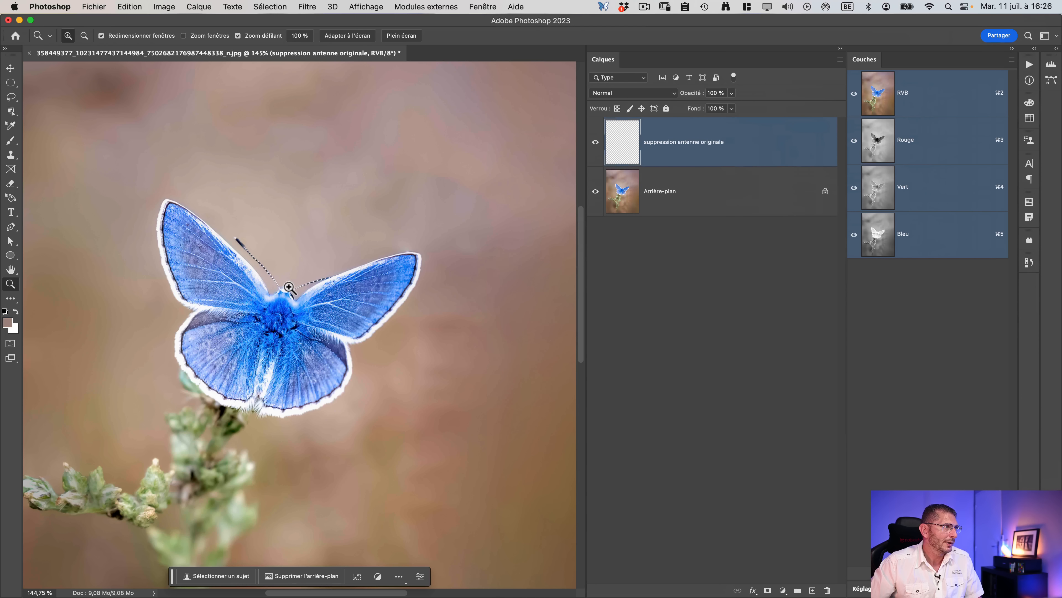
Erase the butterfly's right antenna along the wing edge with the Remove tool at size 7, sampling all layers.
left_click(10, 284)
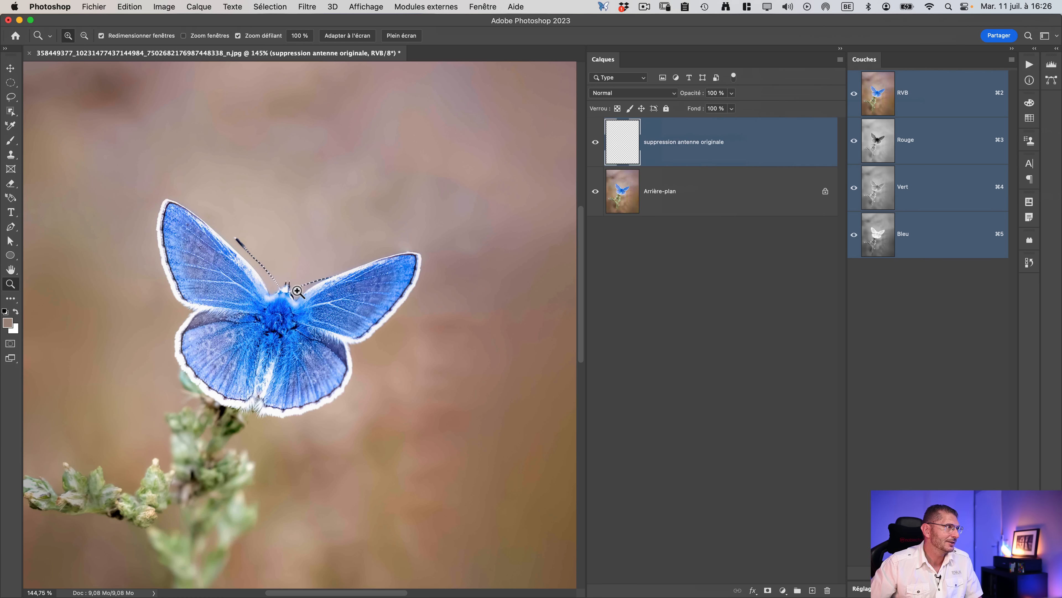
left_click_drag(301, 293, 348, 286)
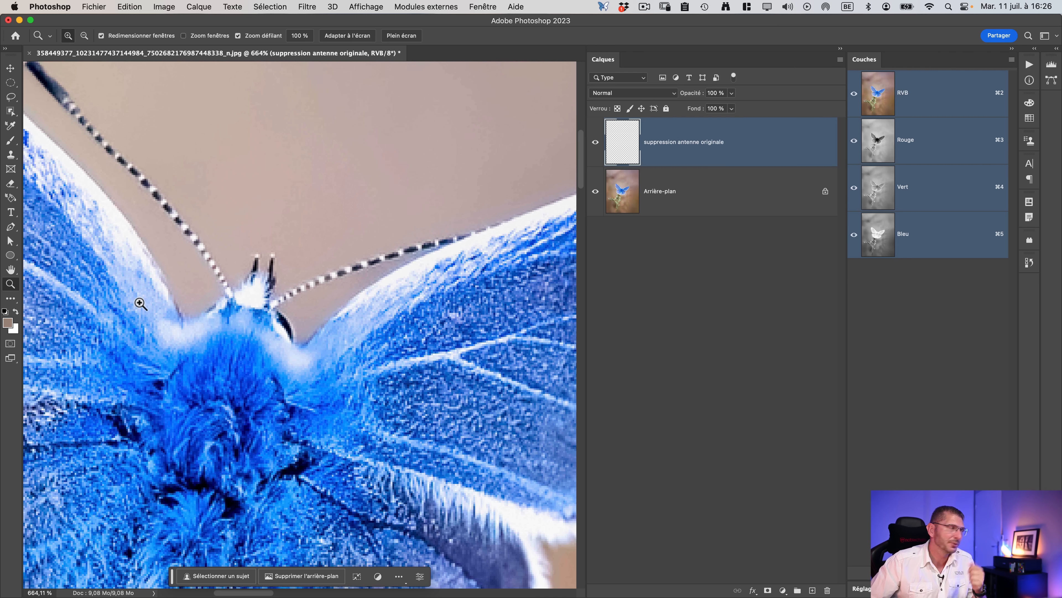
key("j")
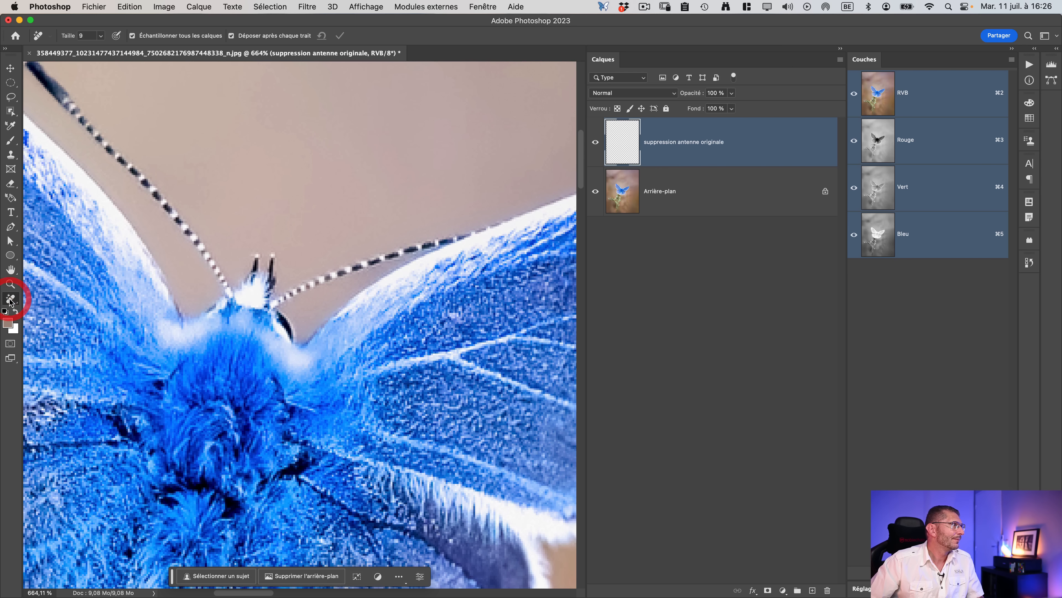
left_click(11, 300)
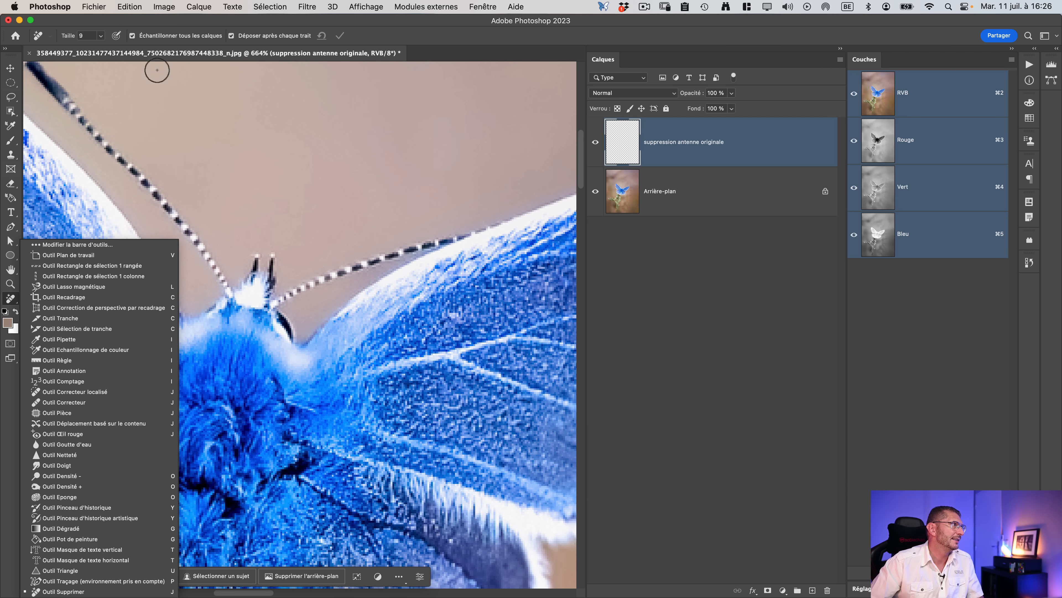
left_click(189, 25)
scroll(292, 234, "down", 2)
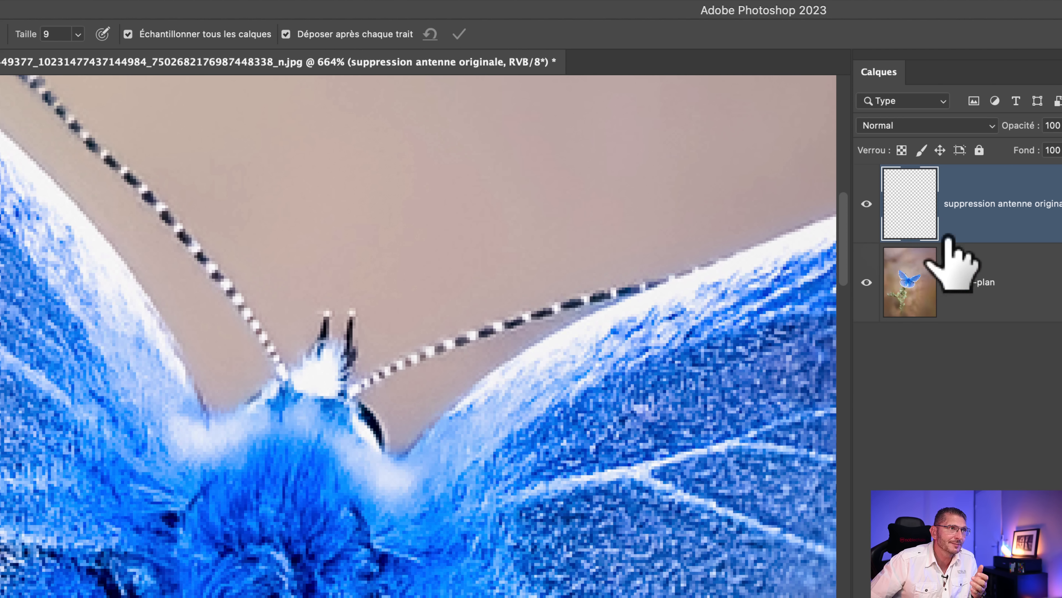
left_click(870, 264)
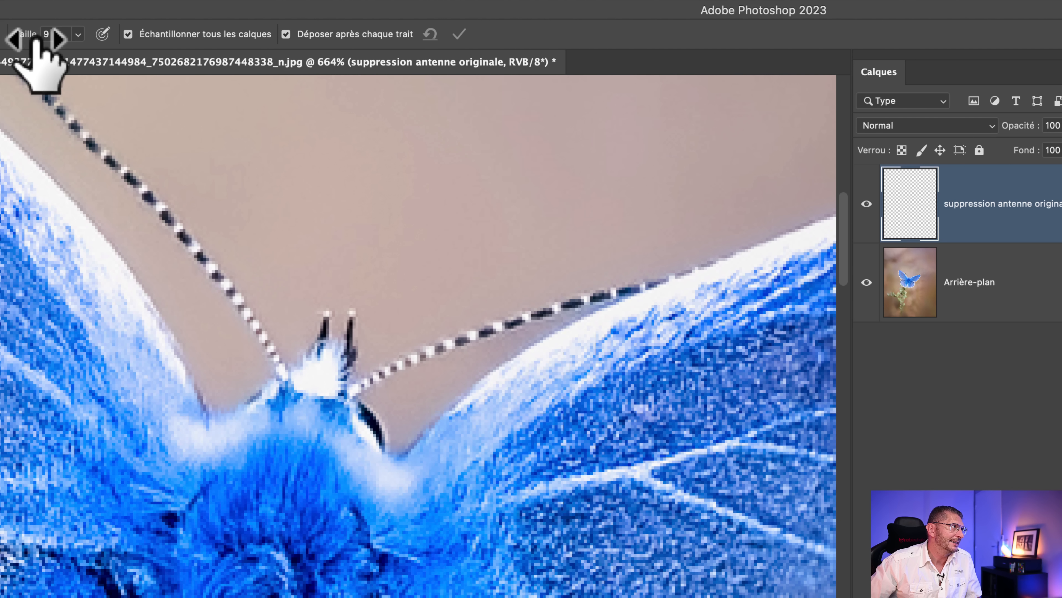
left_click(79, 35)
mouse_move(359, 386)
left_mouse_down()
mouse_move(564, 304)
mouse_move(668, 278)
left_mouse_up()
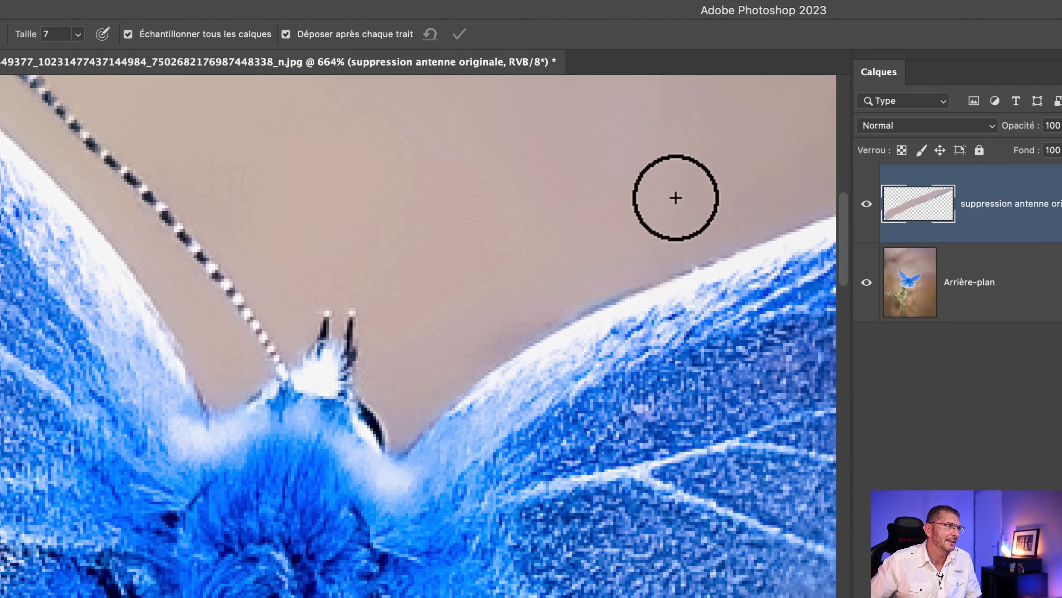
left_click_drag(520, 323, 551, 317)
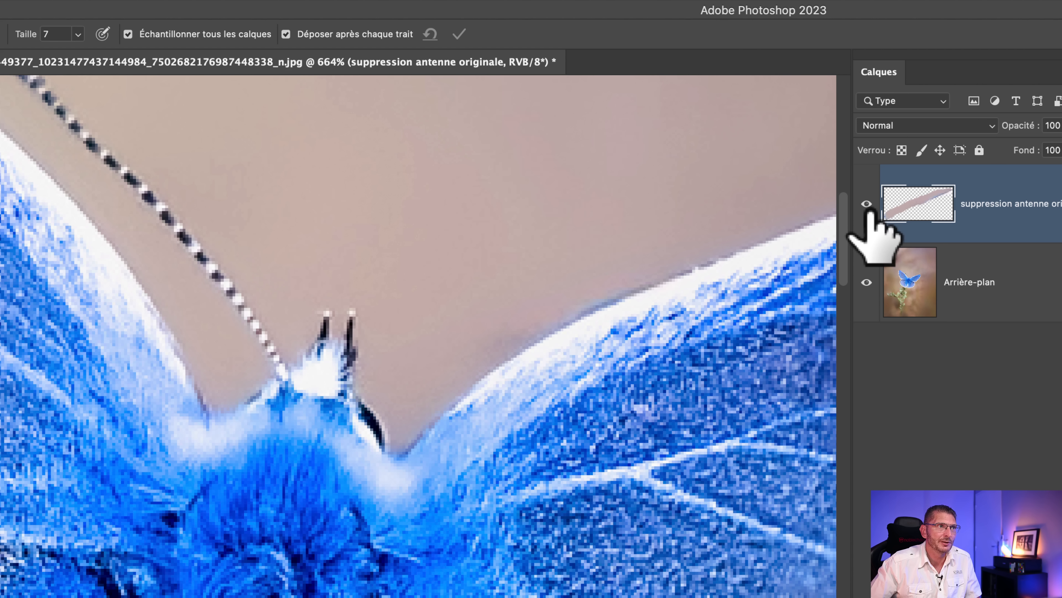
Compare the image with and without the "suppression antenne originale" layer, including in the full-image view.
left_click(867, 209)
left_click(867, 205)
left_click(867, 205)
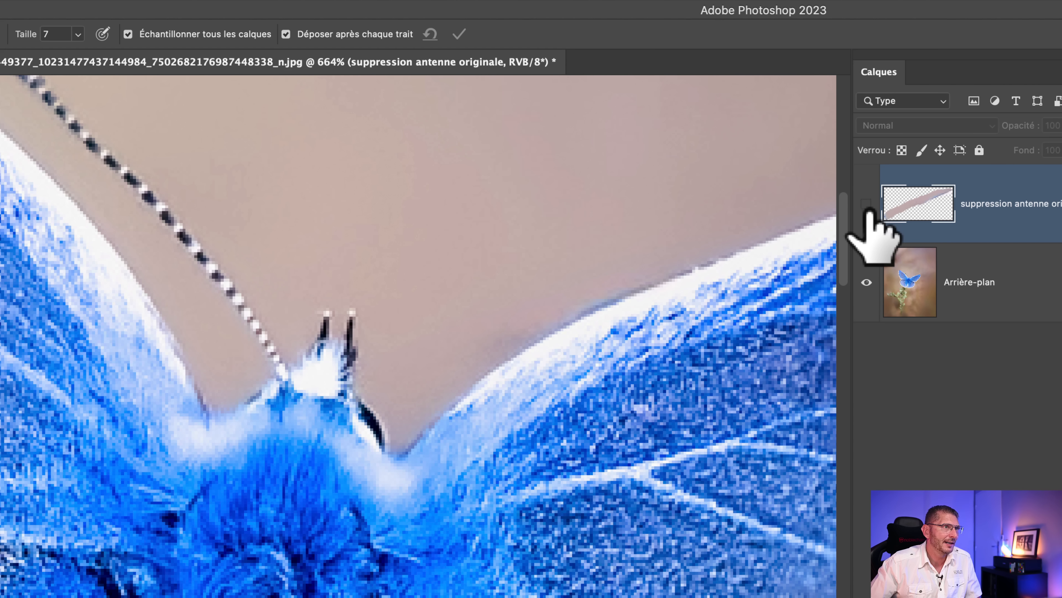
left_click(867, 207)
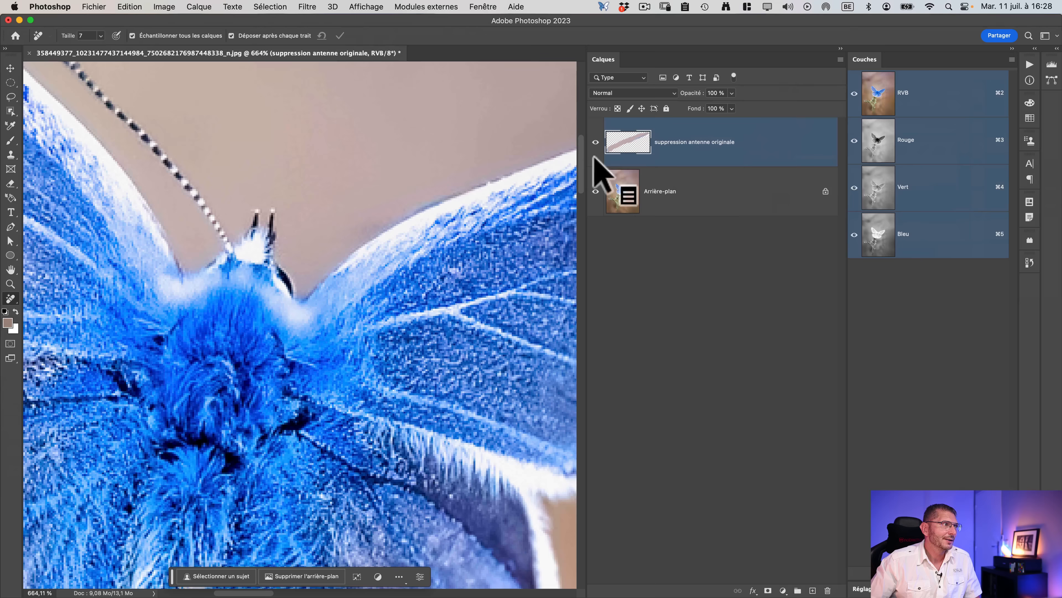
key("cmd+0")
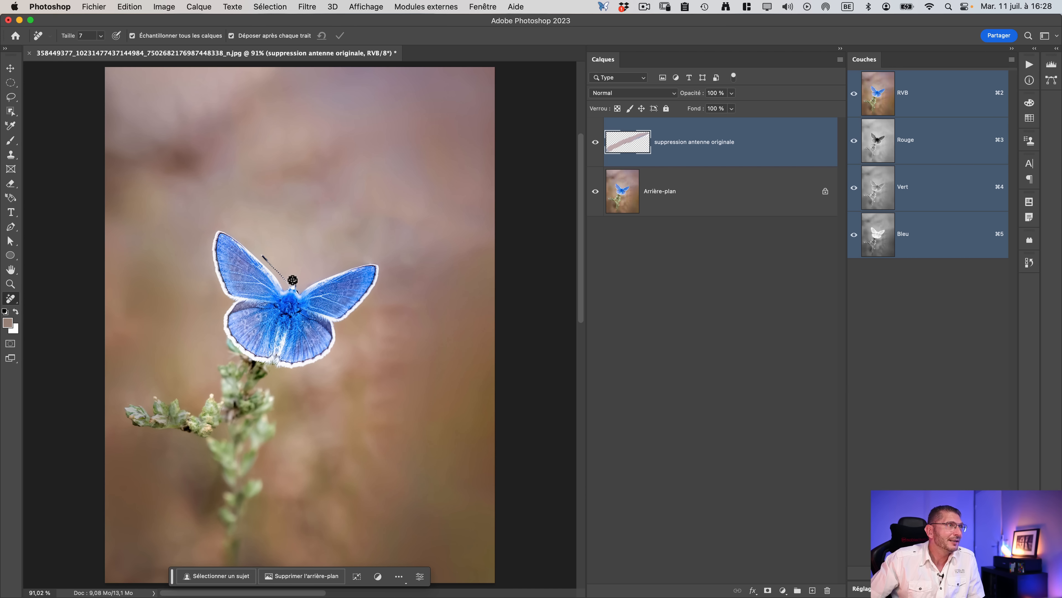
Select the butterfly's remaining left antenna with the Object Selection tool in Lasso mode.
key("z")
left_click_drag(273, 275, 335, 268)
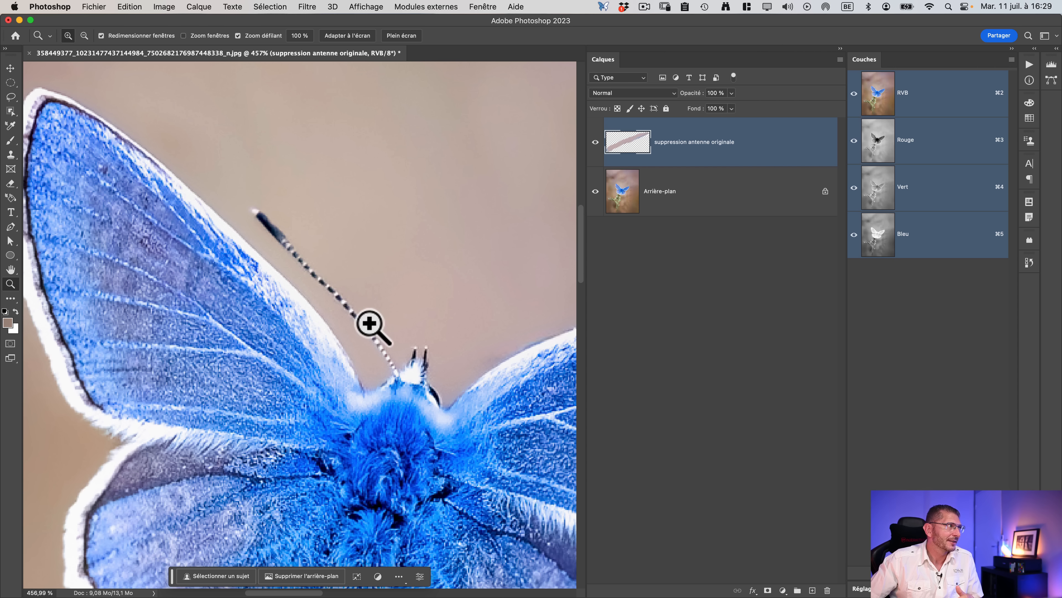
left_click(11, 111)
right_click(10, 111)
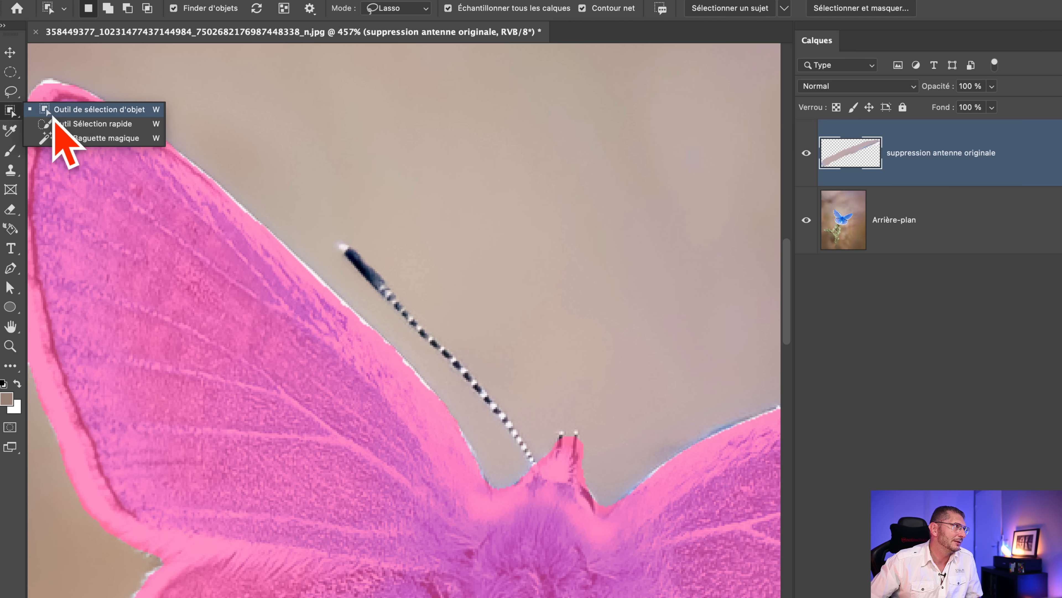
left_click(67, 109)
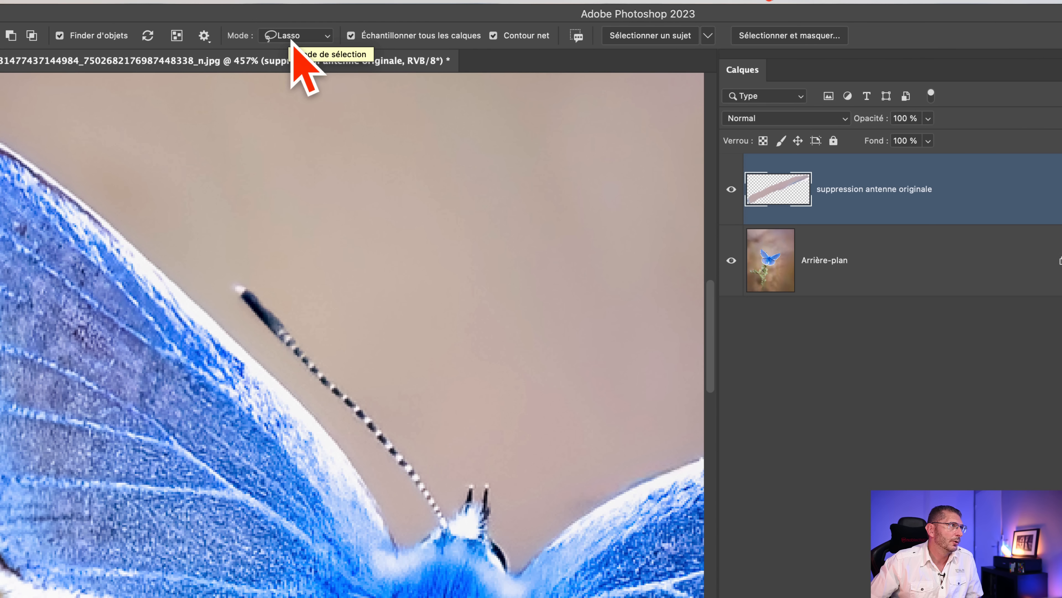
left_click(293, 38)
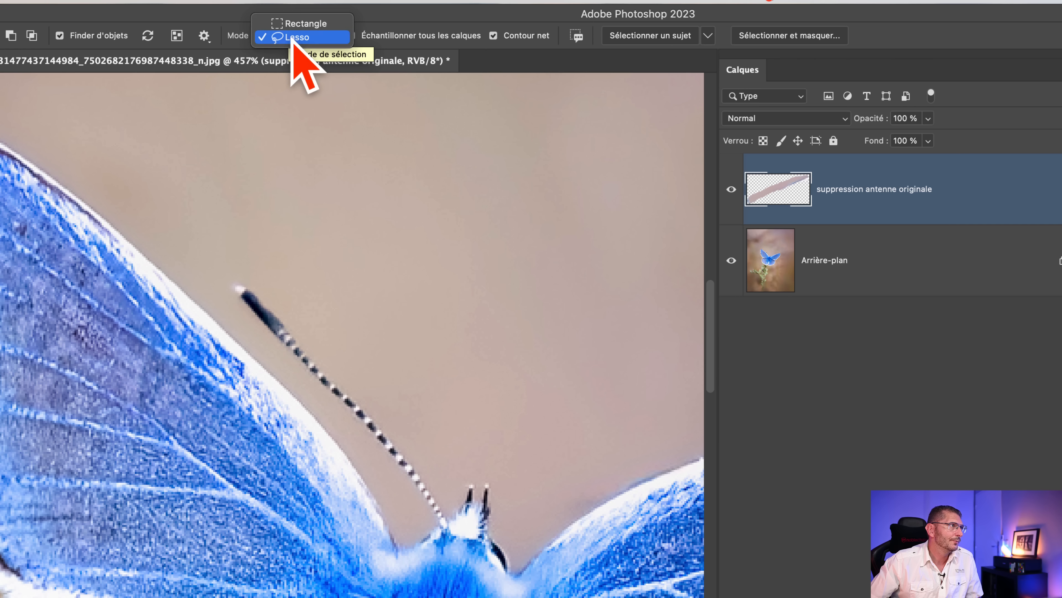
left_click(295, 38)
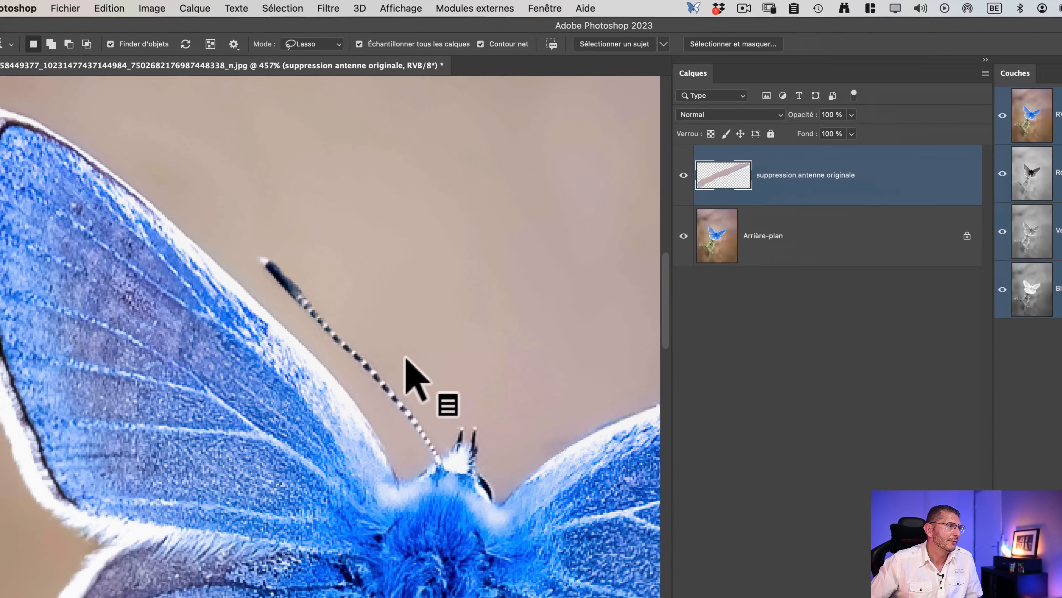
left_click_drag(438, 463, 442, 462)
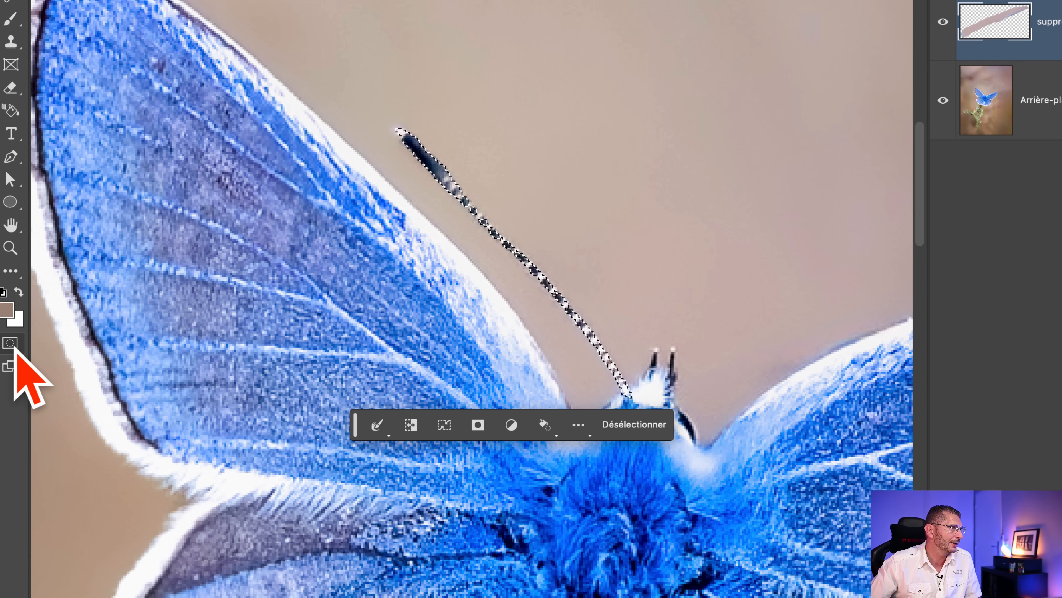
Check the antenna selection with the Quick Mask overlay and its mask options, ending back in the normal selection view.
left_click(10, 343)
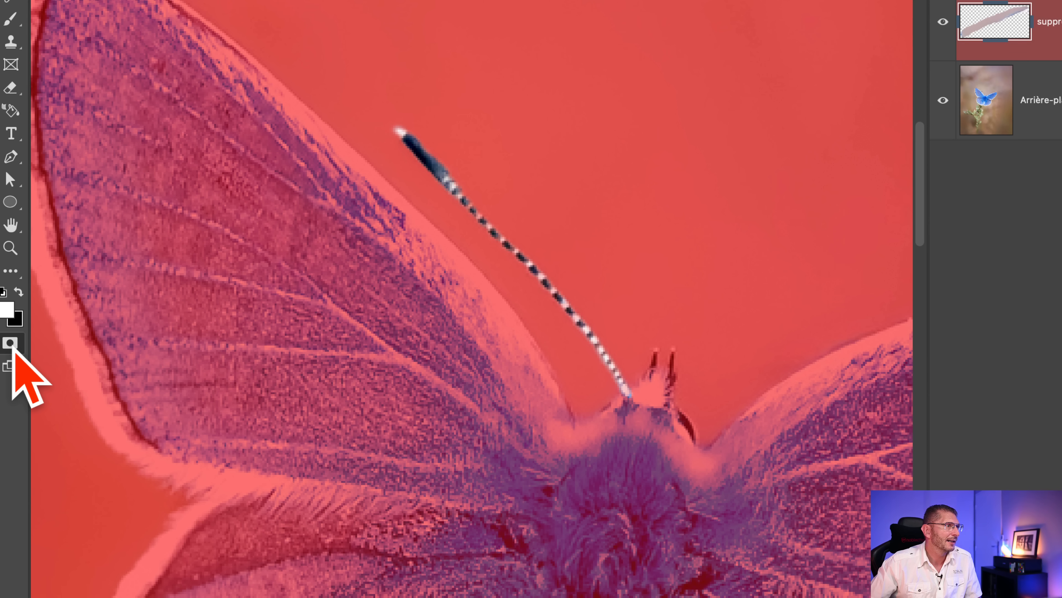
double_click(11, 343)
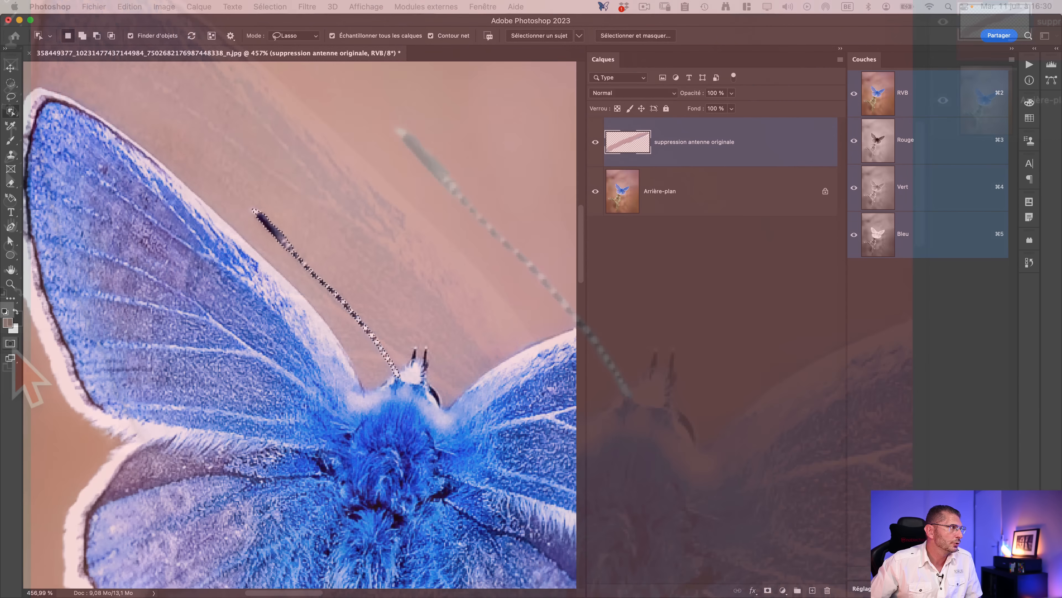
left_click_drag(417, 356, 301, 320)
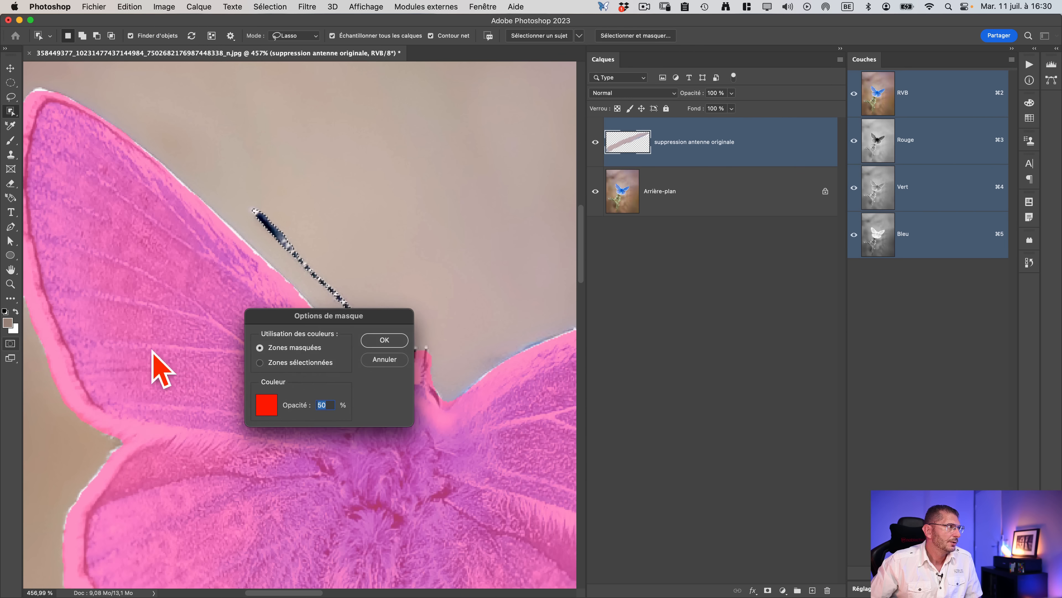
key("Return")
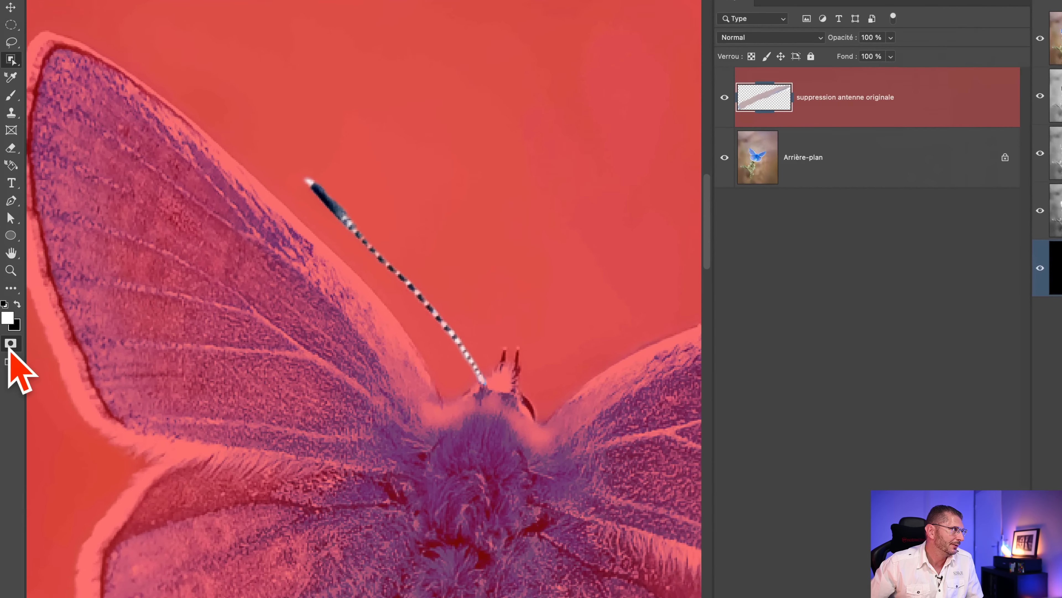
left_click(10, 345)
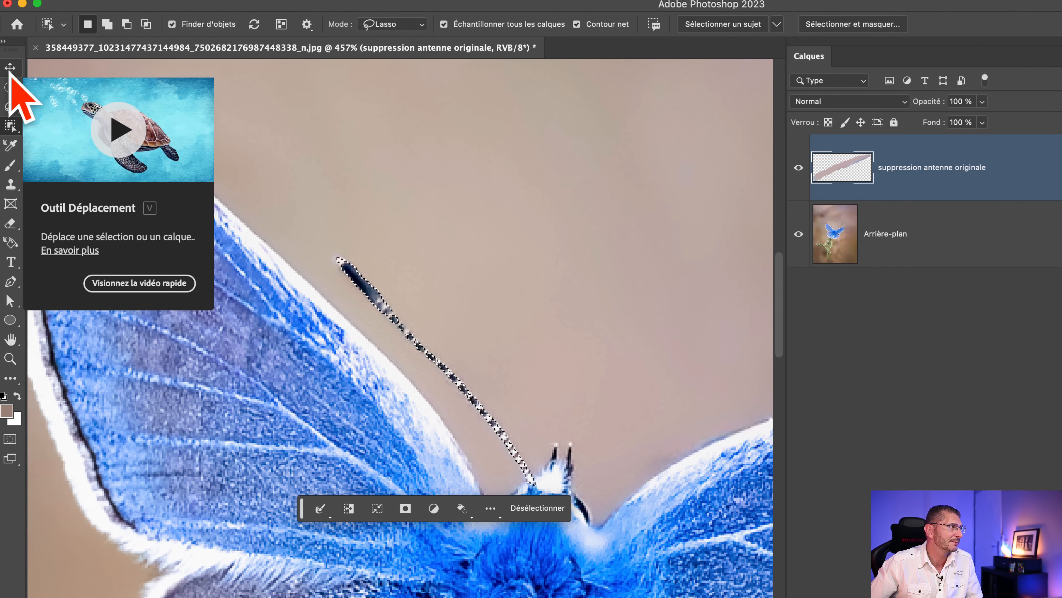
Try to copy the antenna selection to a new layer from the "suppression antenne originale" layer.
left_click(10, 70)
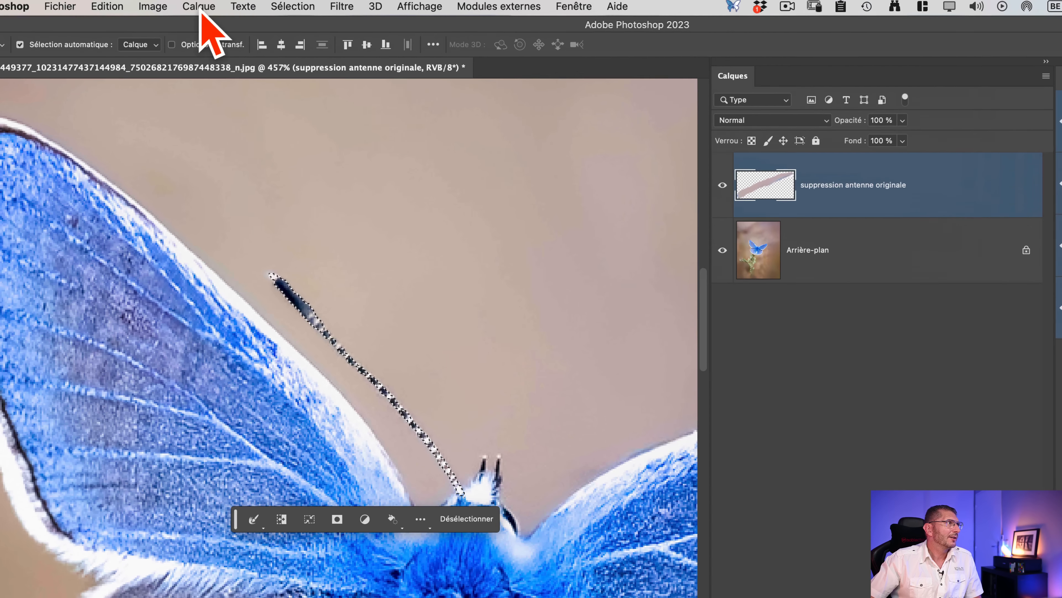
left_click(200, 9)
mouse_move(203, 26)
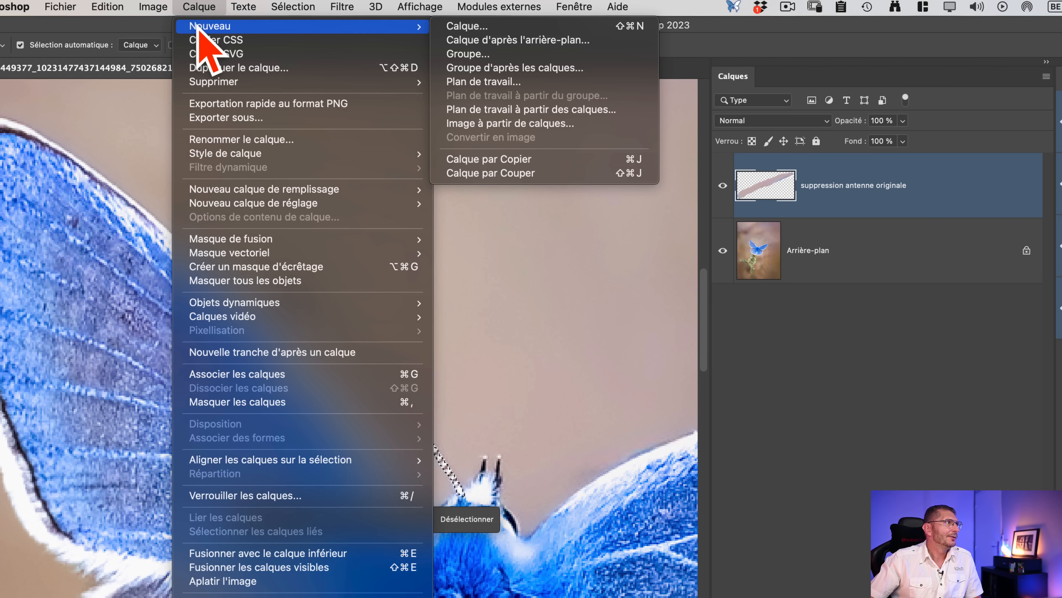
left_click(537, 160)
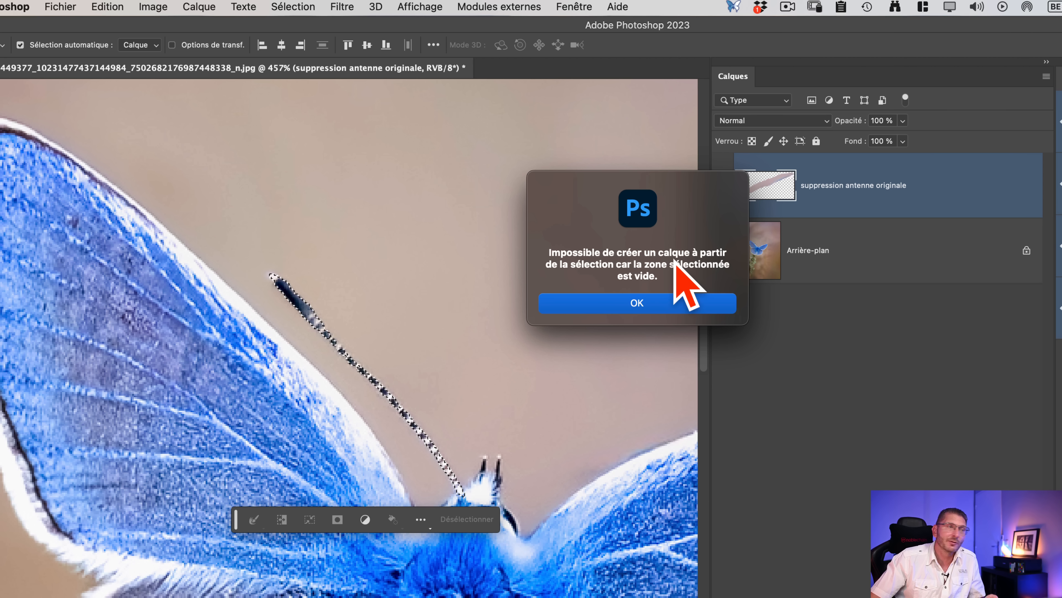
left_click(633, 306)
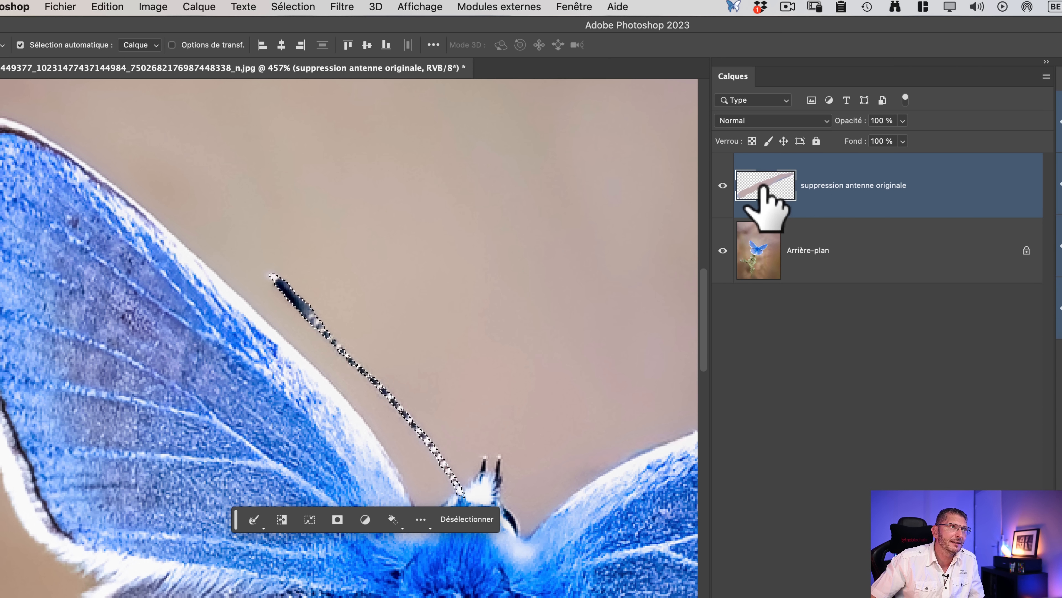
Check the "suppression antenne originale" layer on its own, and copy the selected antenna from the Arrière-plan layer to a new layer.
left_click(722, 188, "alt")
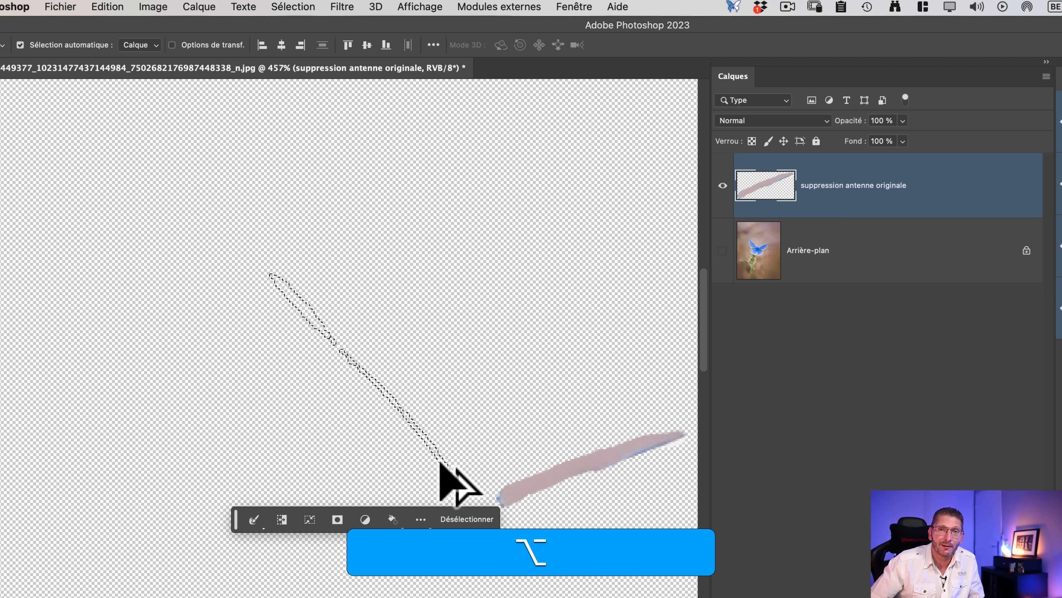
left_click(722, 250)
left_click(806, 251)
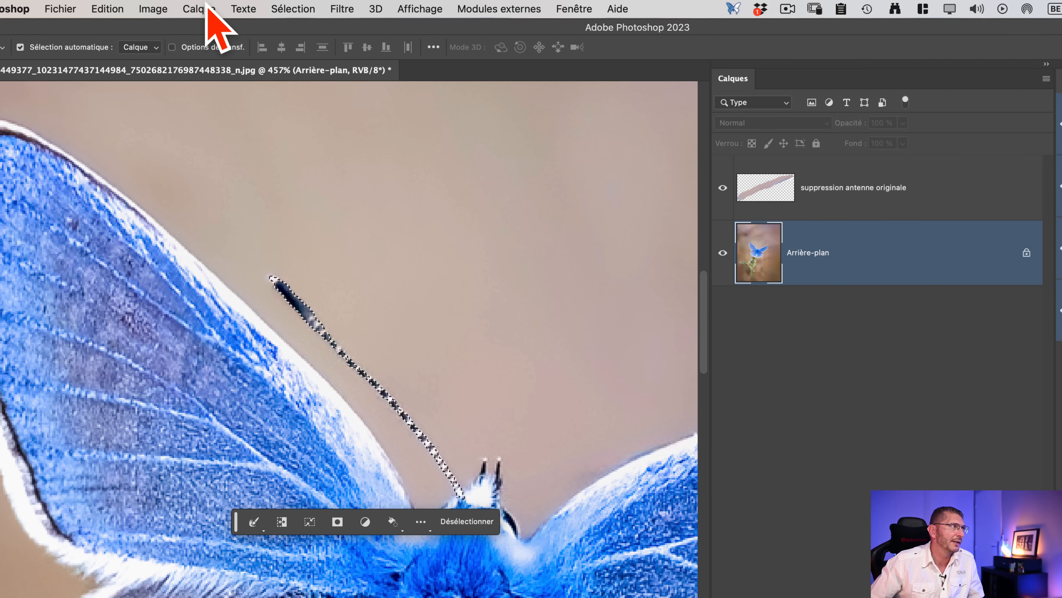
left_click(206, 6)
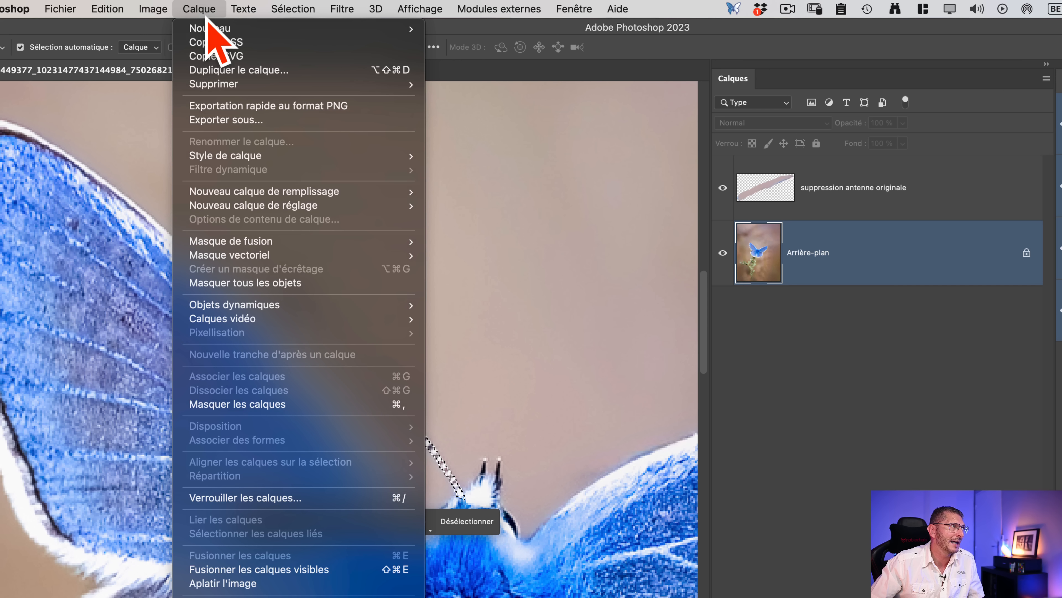
mouse_move(207, 28)
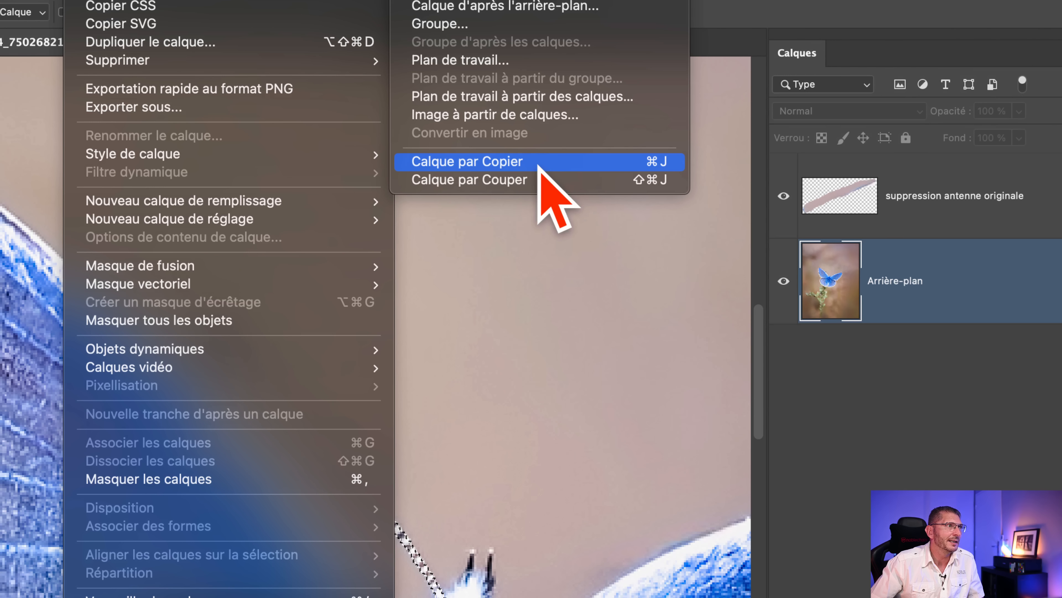
left_click(540, 165)
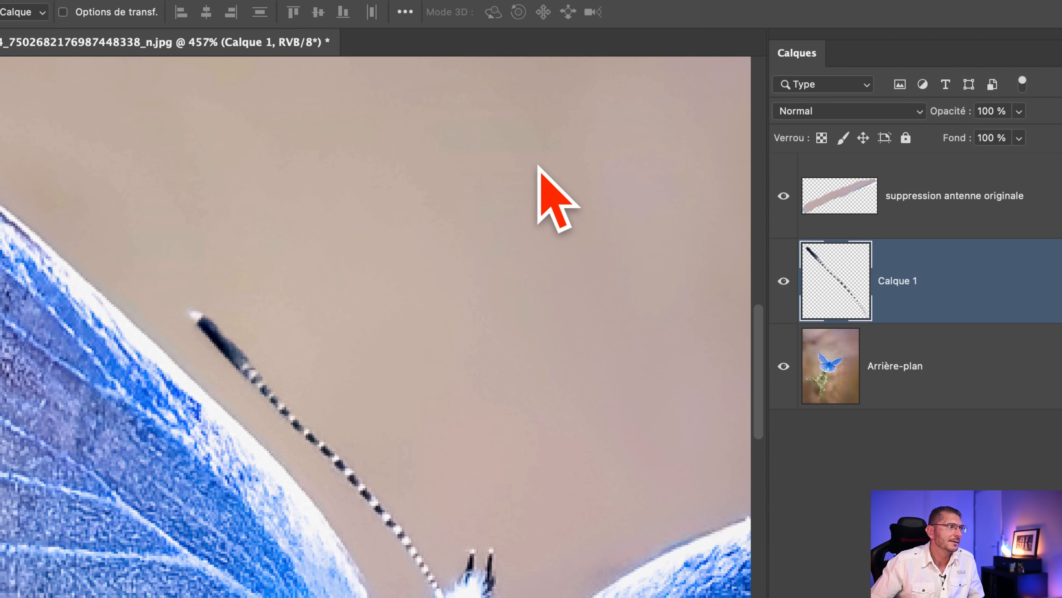
Rename the new layer "antenne" and check its content in isolation, ending with all layers shown.
double_click(900, 284)
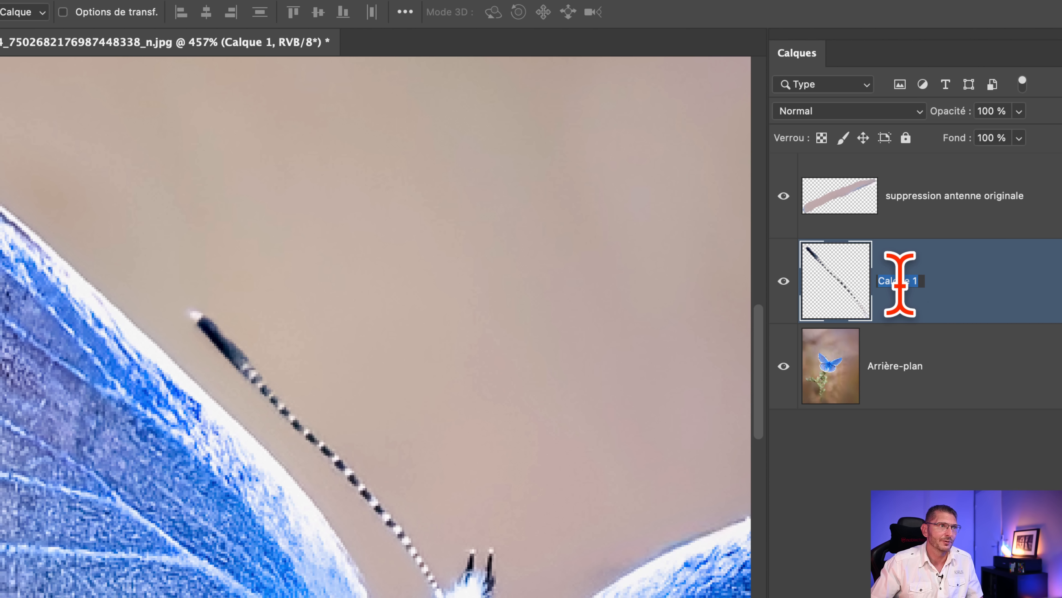
type("antenne")
key("Return")
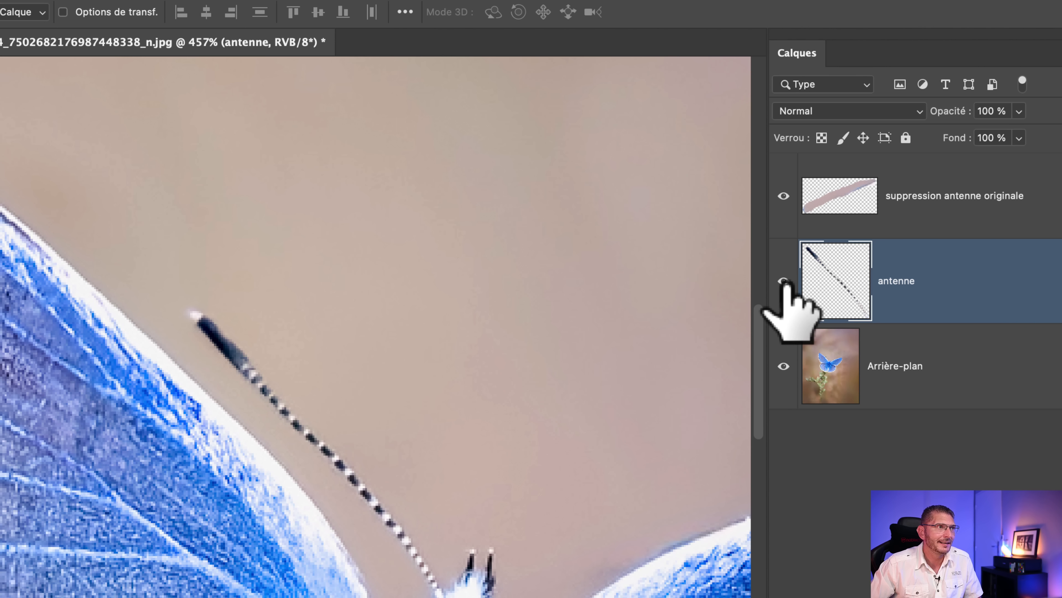
key("alt")
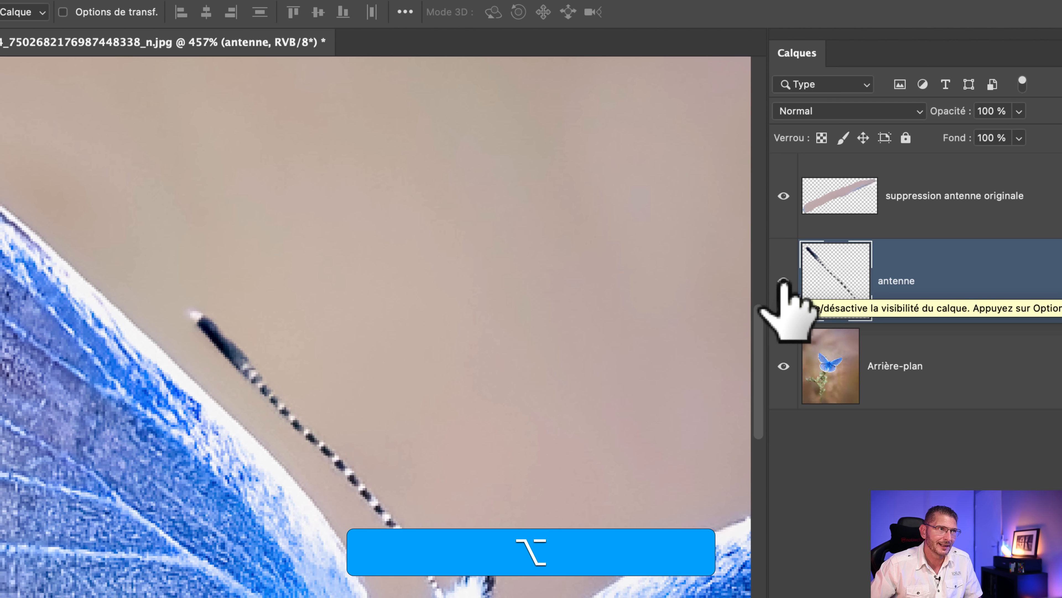
left_click(783, 281, "alt")
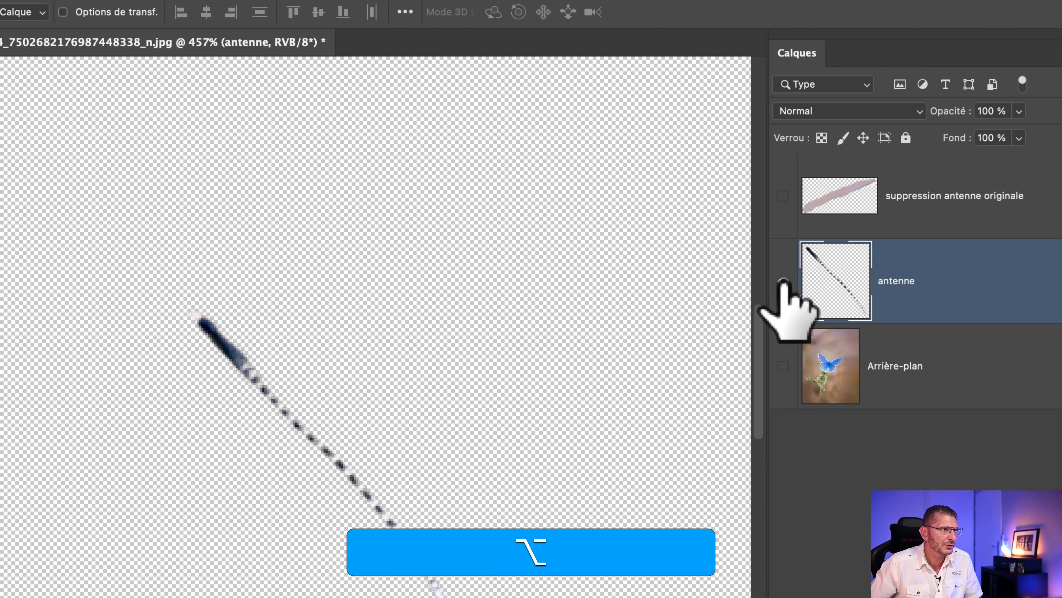
left_click(783, 281, "alt")
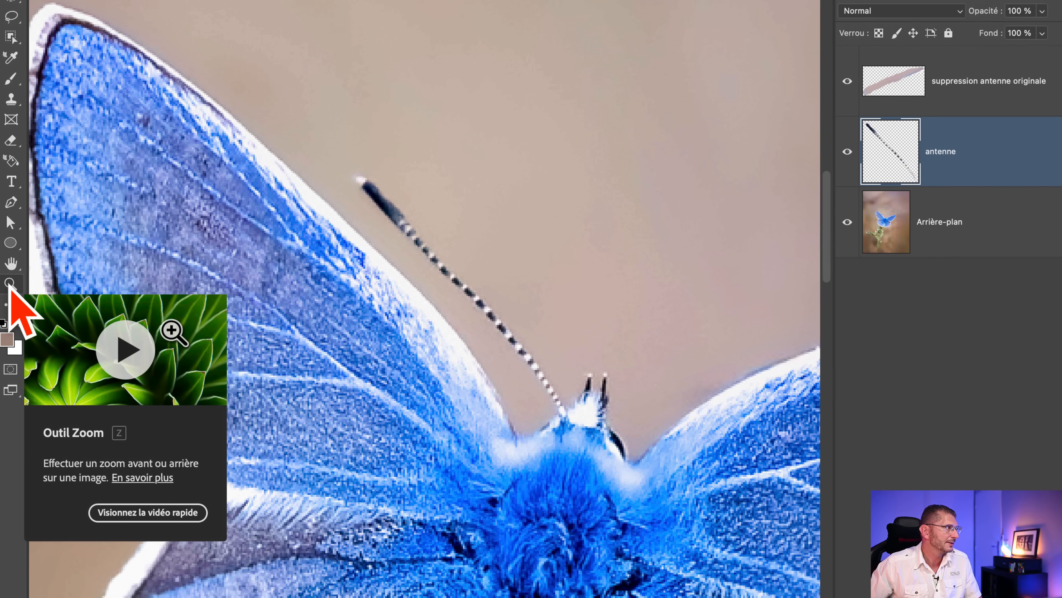
Flip the "antenne" layer with Symétrie axe horizontal and move the antenna to the right side of the butterfly's head.
double_click(10, 285)
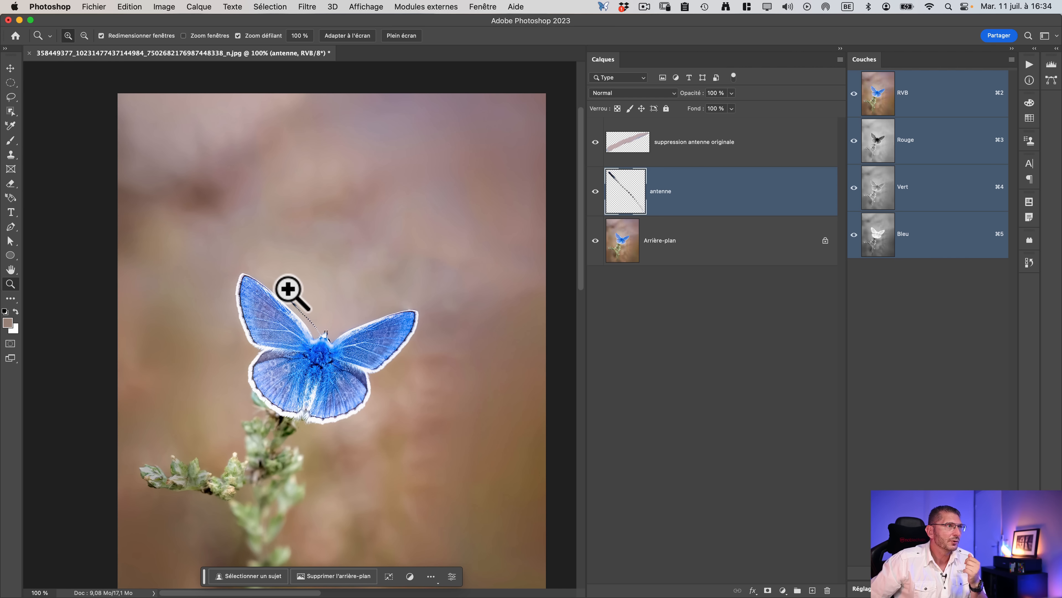
left_click(130, 6)
mouse_move(220, 264)
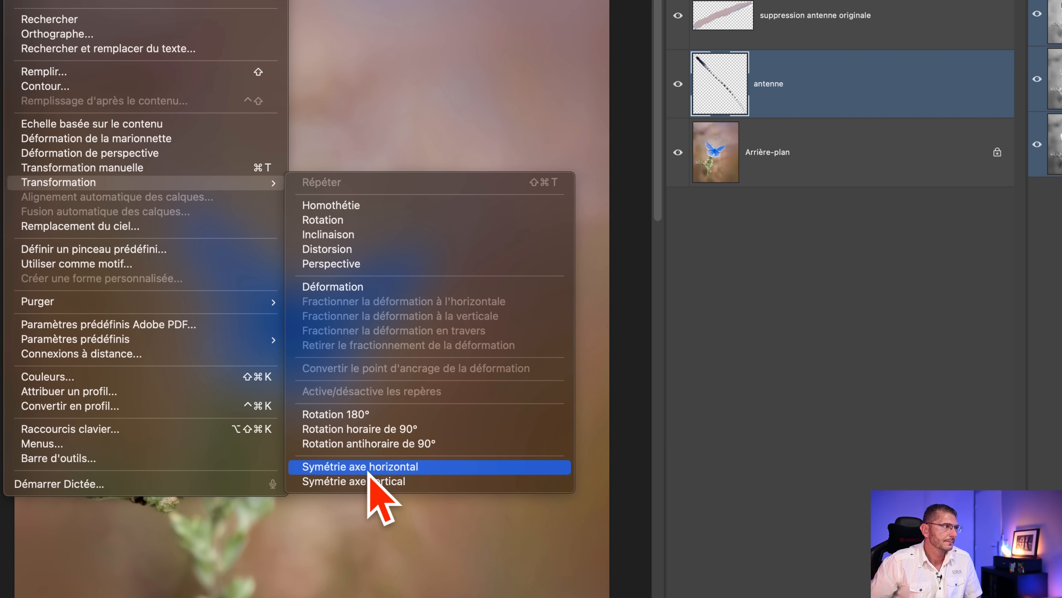
left_click(367, 466)
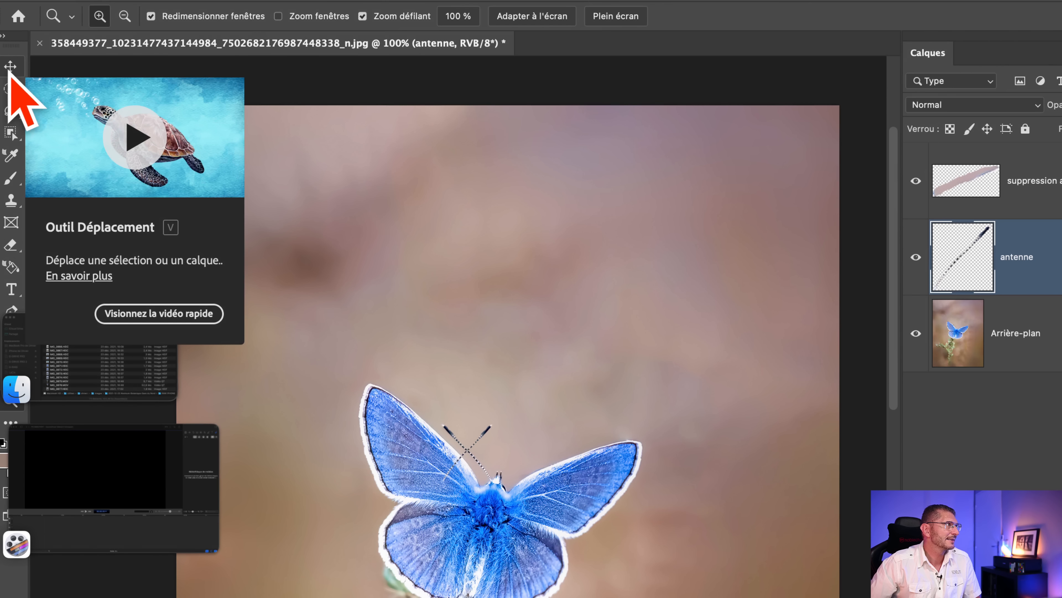
left_click(10, 67)
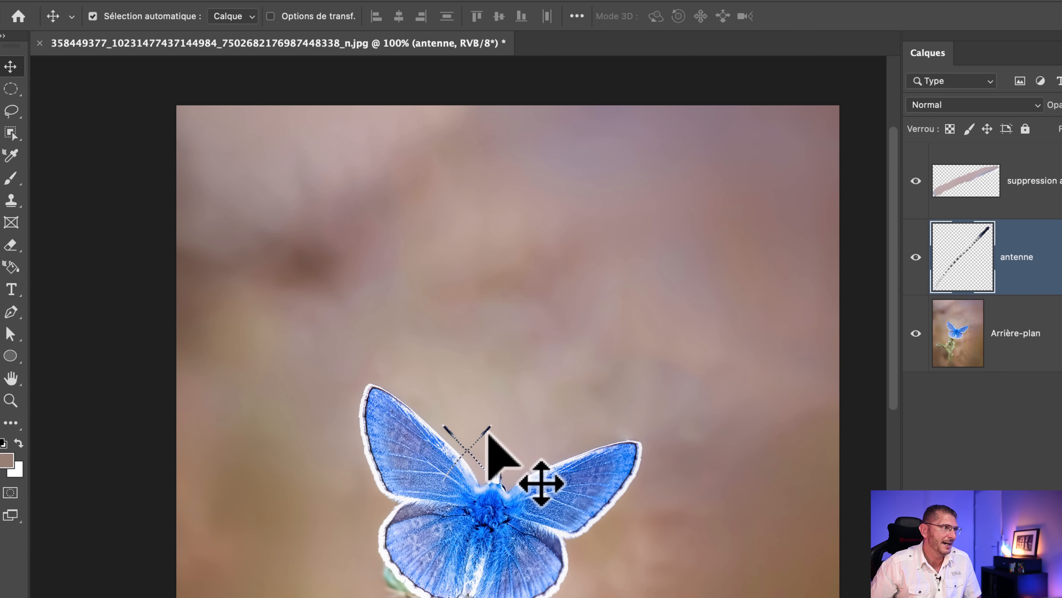
left_click_drag(317, 310, 350, 319)
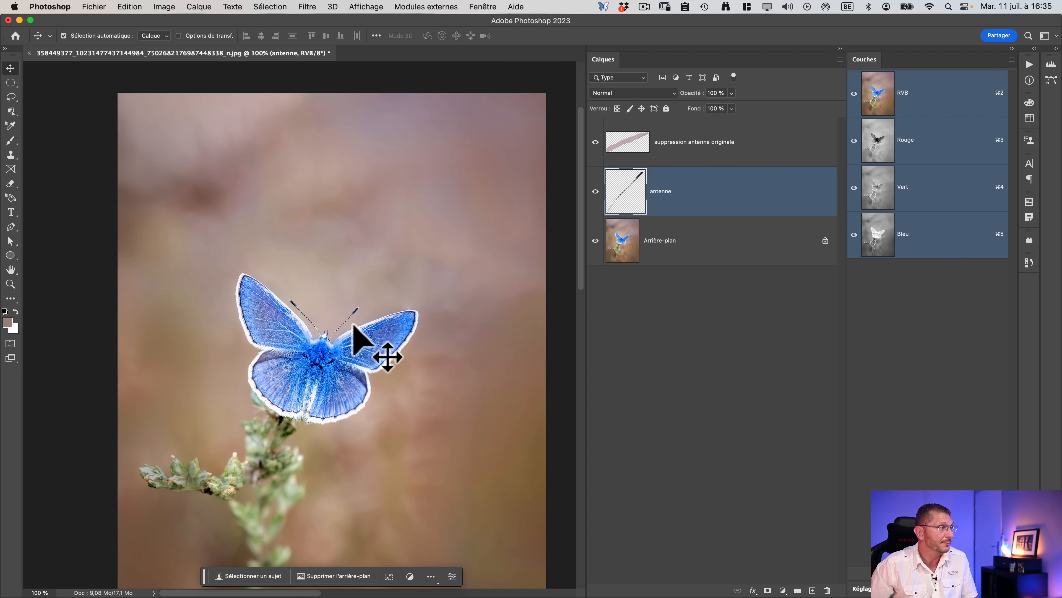
Compare the placed antenna up close with the original antenna by showing only the Arrière-plan layer, ending with all layers shown.
left_click(10, 283)
left_click_drag(320, 336, 443, 308)
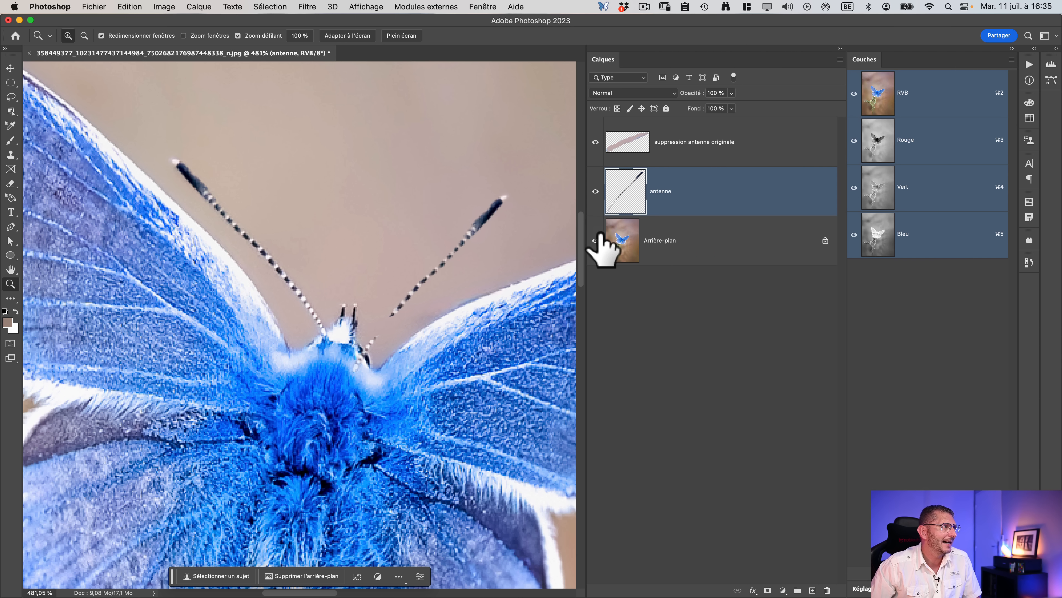
key("alt")
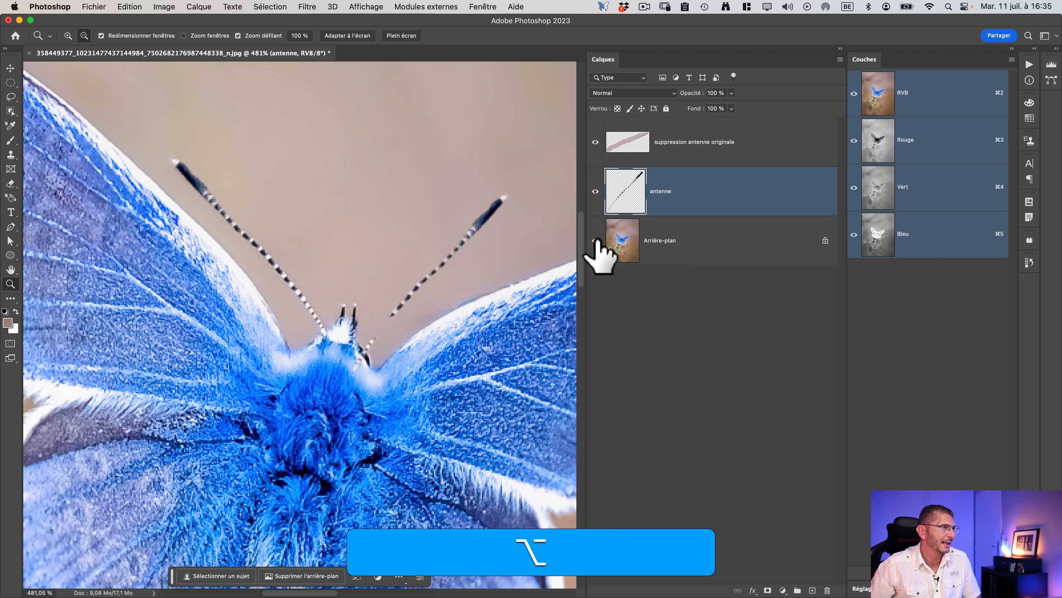
left_click(595, 240, "alt")
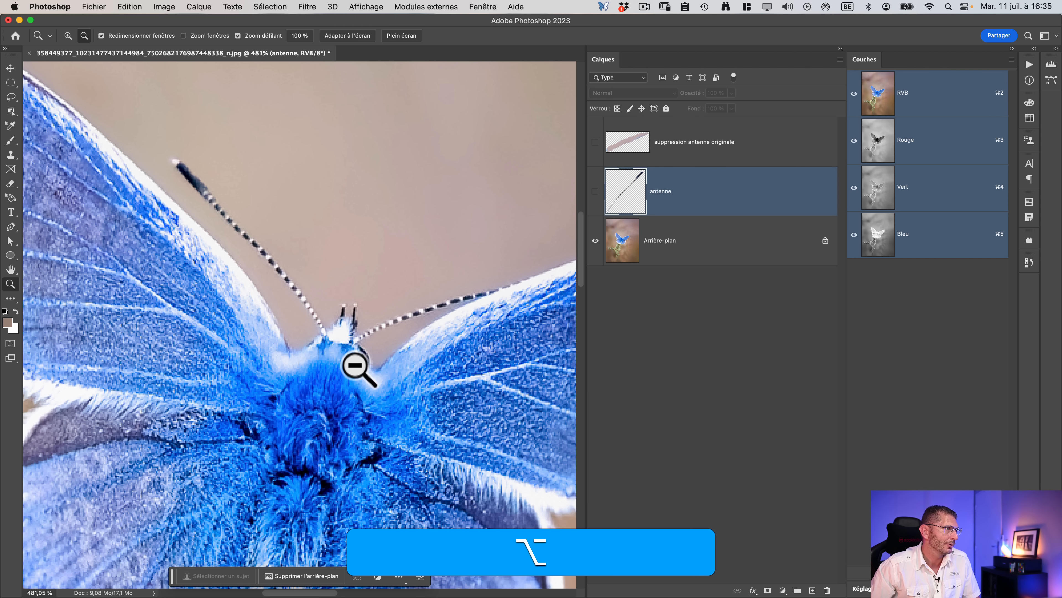
left_click(595, 240, "alt")
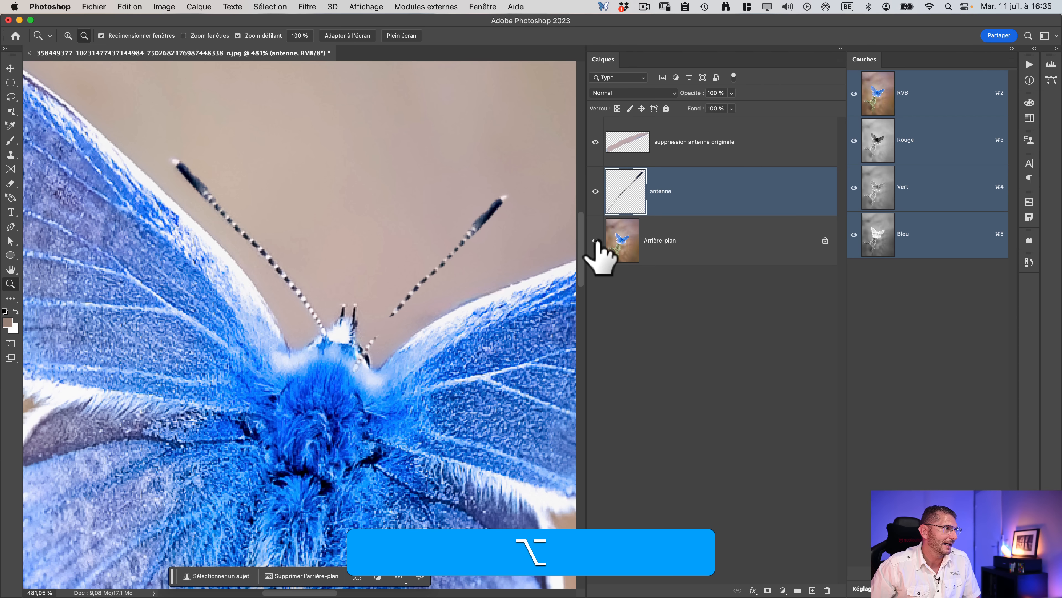
left_click(596, 240, "alt")
left_click(595, 241, "alt")
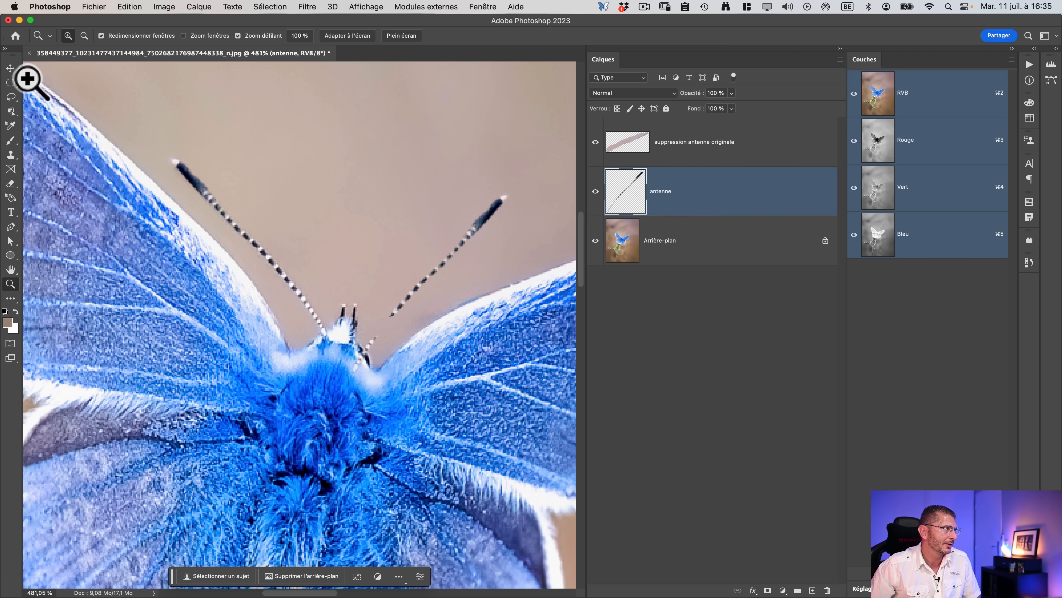
Reposition the flipped antenna so its base sits against the right side of the butterfly's head.
left_click(10, 70)
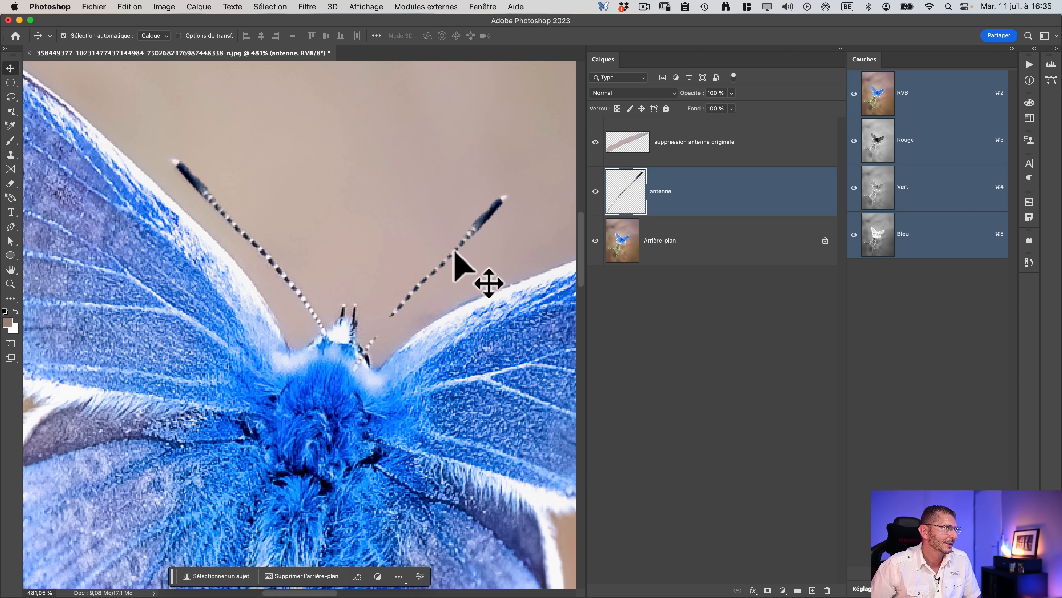
left_click_drag(456, 251, 481, 205)
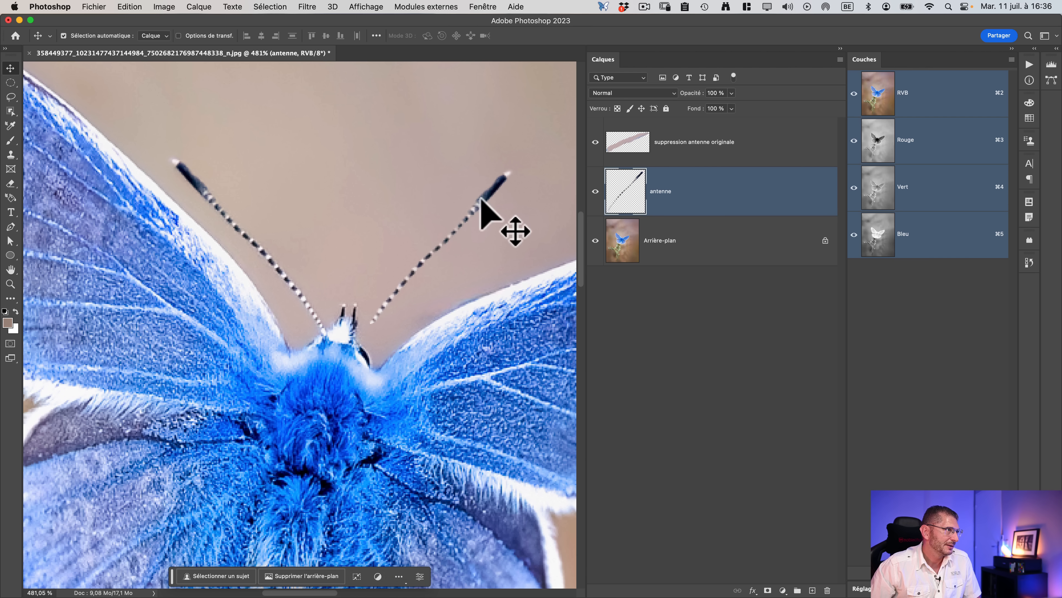
left_click_drag(480, 199, 460, 216)
Place the "antenne" layer above "suppression antenne originale" and shift the antenna upward so its base meets the head.
left_click(595, 142, "alt")
left_click(595, 142, "alt")
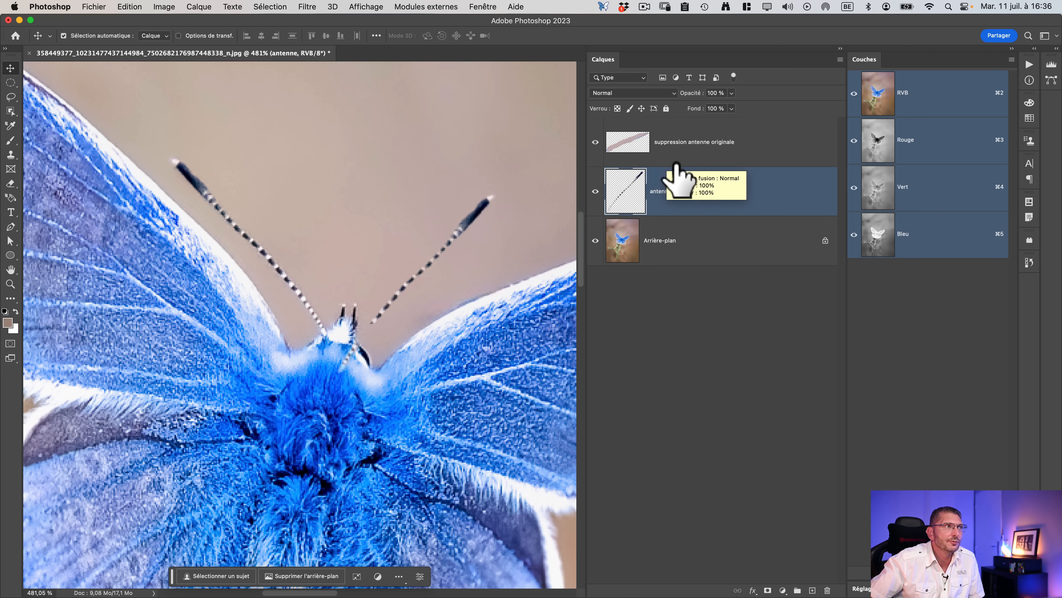
left_click_drag(693, 180, 710, 125)
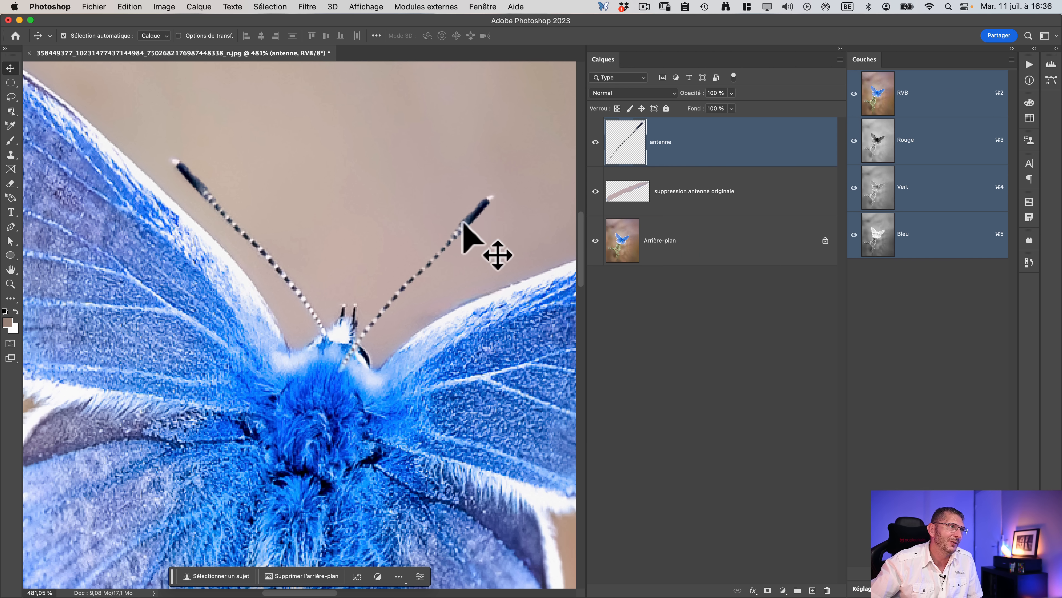
left_click_drag(464, 226, 475, 198)
Start a Déformation transformation on the "antenne" layer with a 3 x 3 grid.
double_click(10, 284)
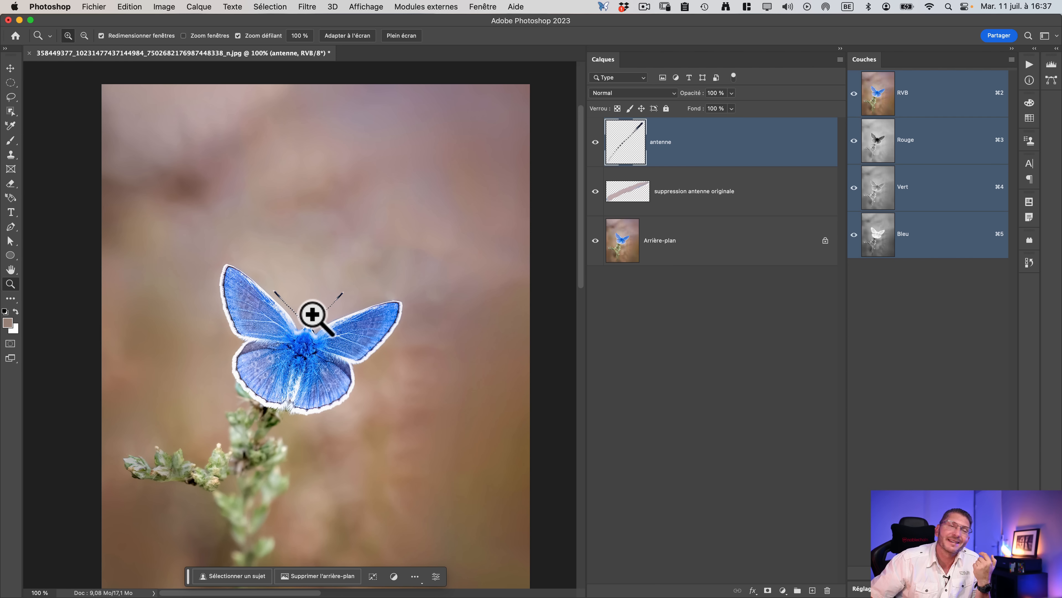
left_click_drag(314, 315, 353, 318)
left_click(129, 7)
mouse_move(188, 262)
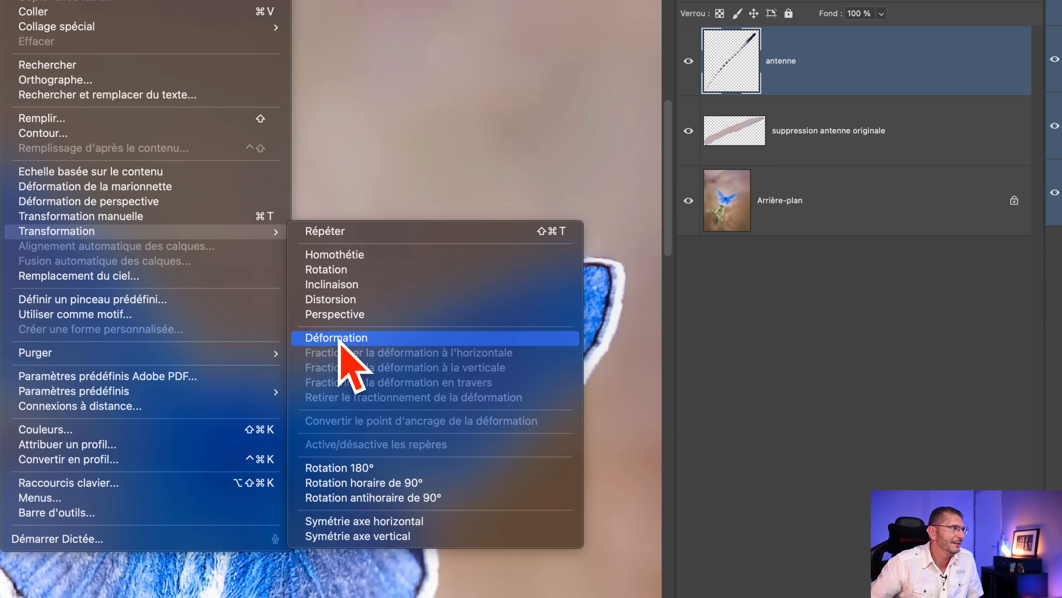
left_click(339, 341)
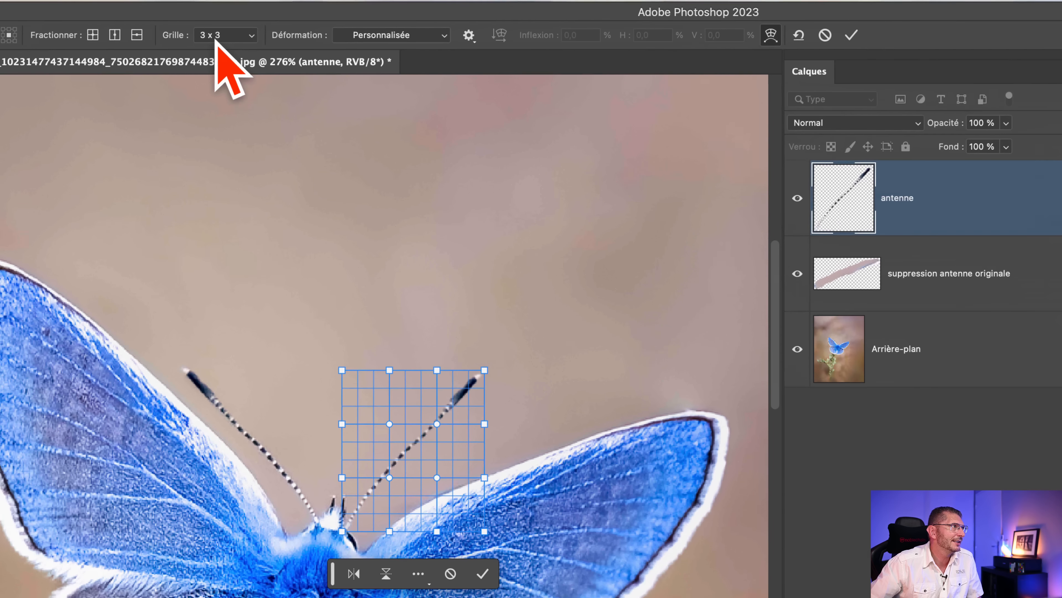
left_click(218, 37)
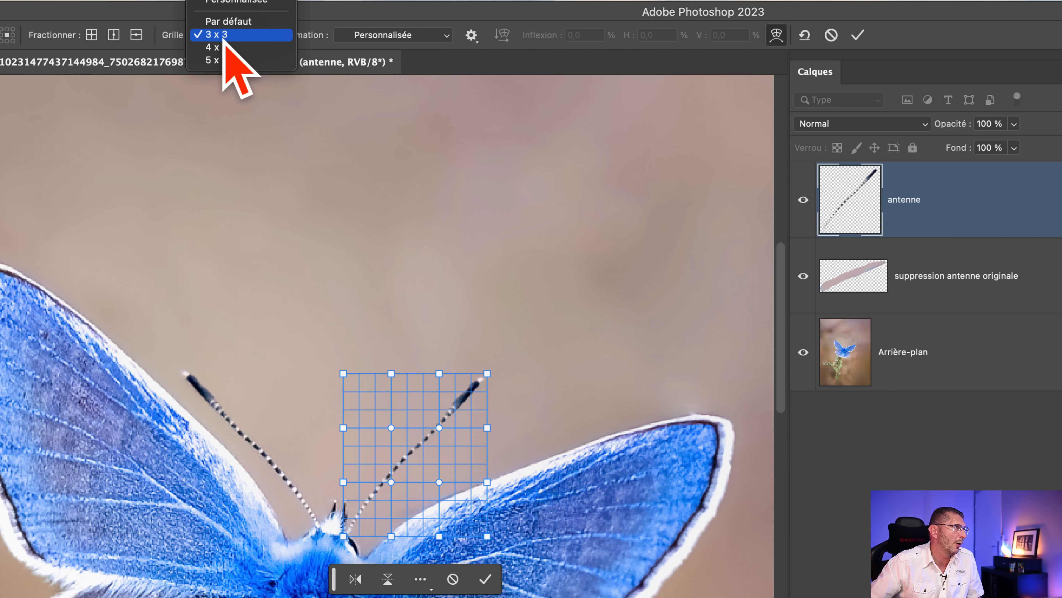
left_click(314, 16)
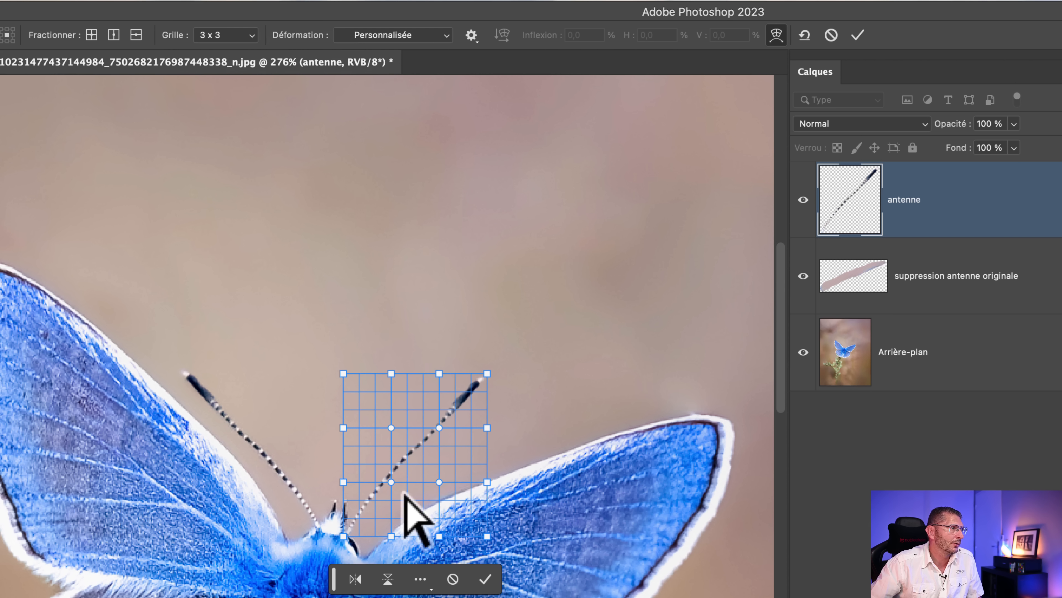
Bend the middle of the antenna into a curve by shifting the four inner warp grid points together toward the upper left.
left_click(391, 482)
key("shift")
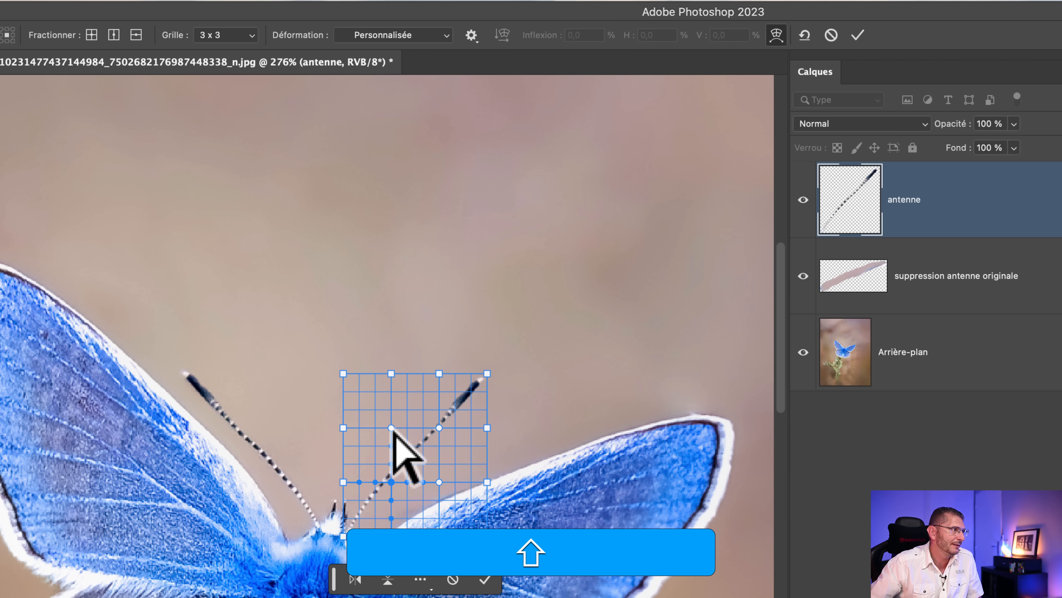
left_click(392, 428, "shift")
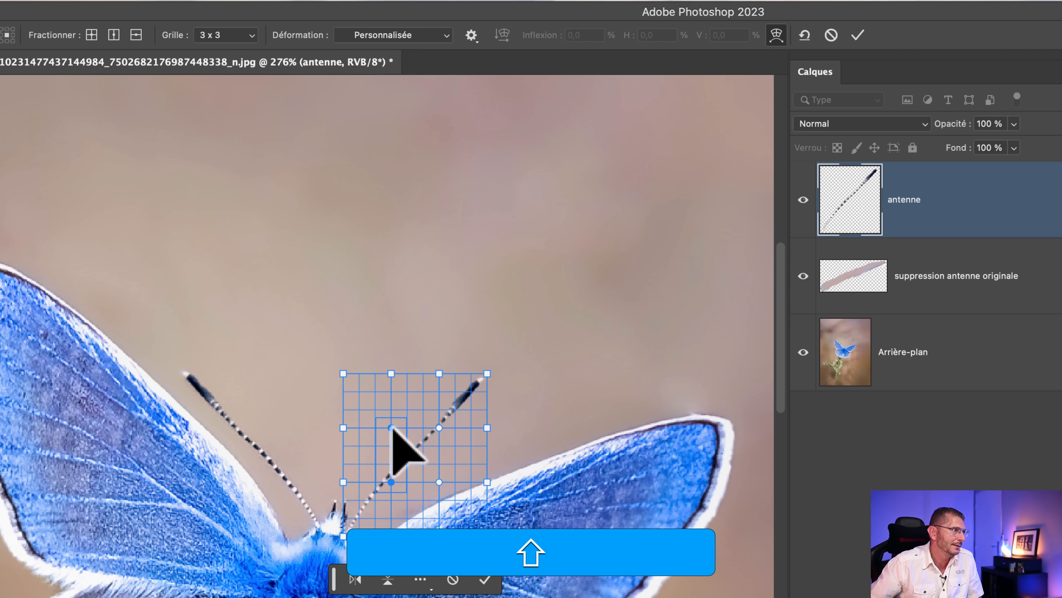
left_click(440, 427, "shift")
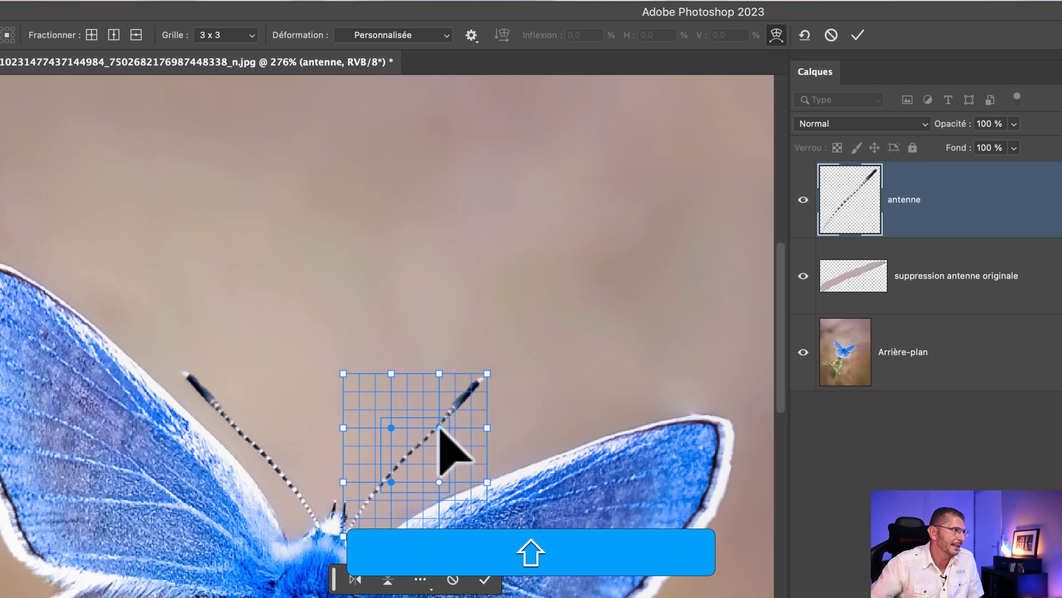
left_click(439, 481, "shift")
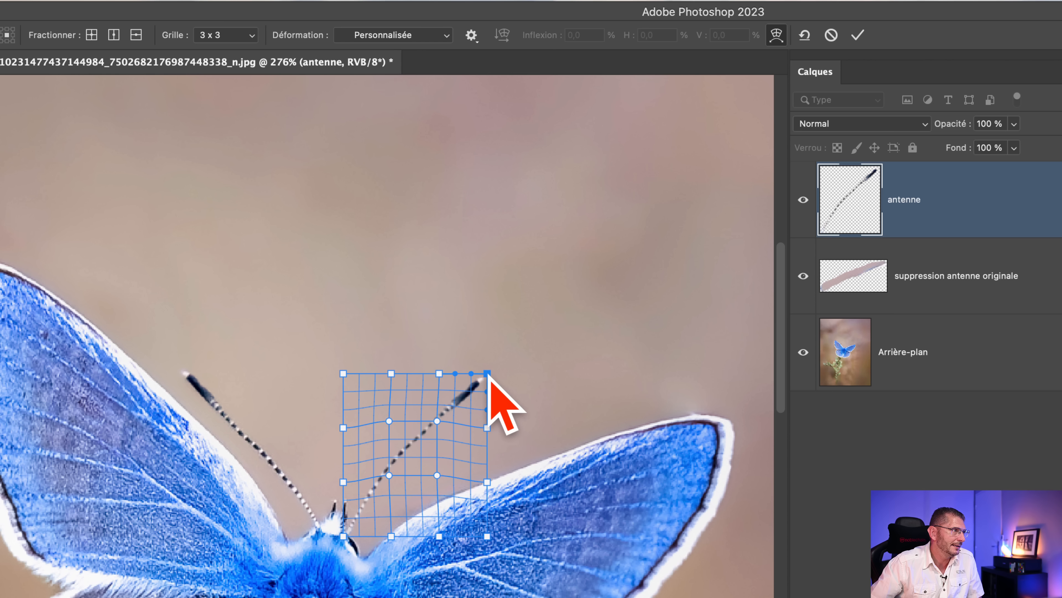
Pull the antenna's tip slightly down and inward, shift the lower-left inner grid point outward, and apply the warp.
left_click_drag(487, 373, 478, 385)
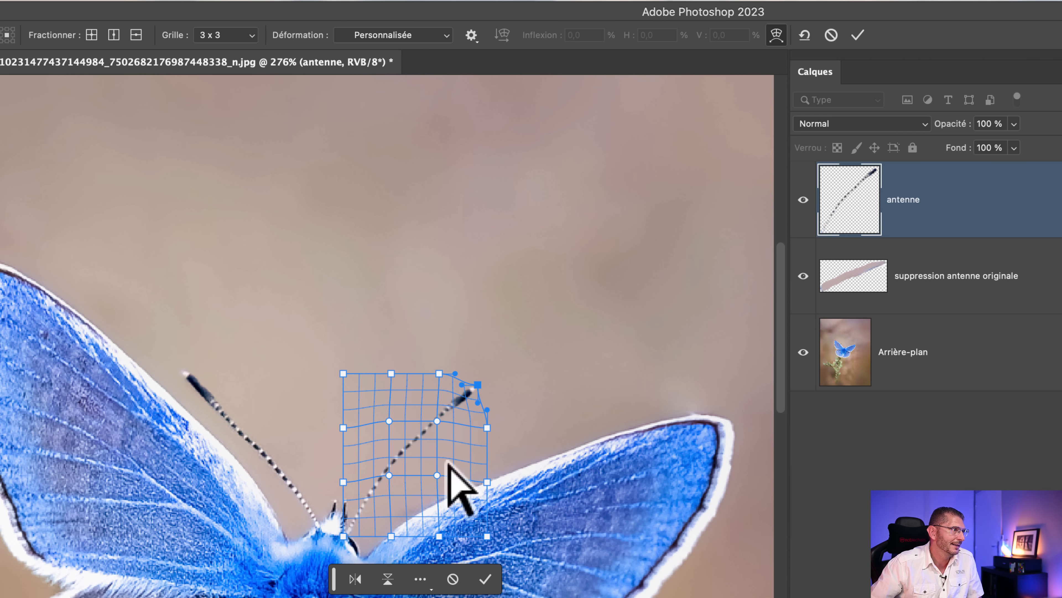
left_click_drag(390, 476, 381, 476)
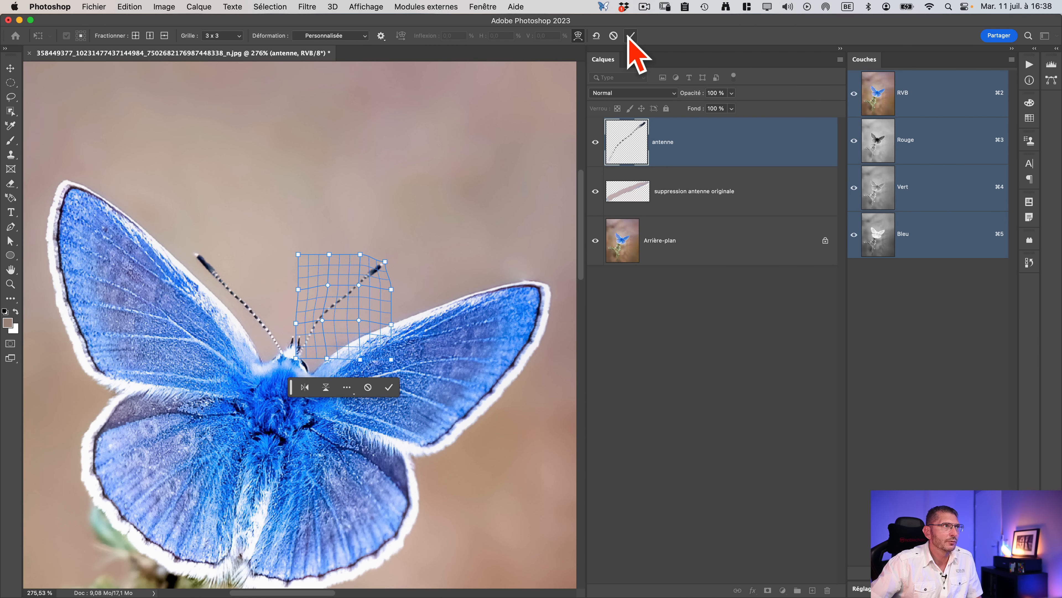
left_click(631, 35)
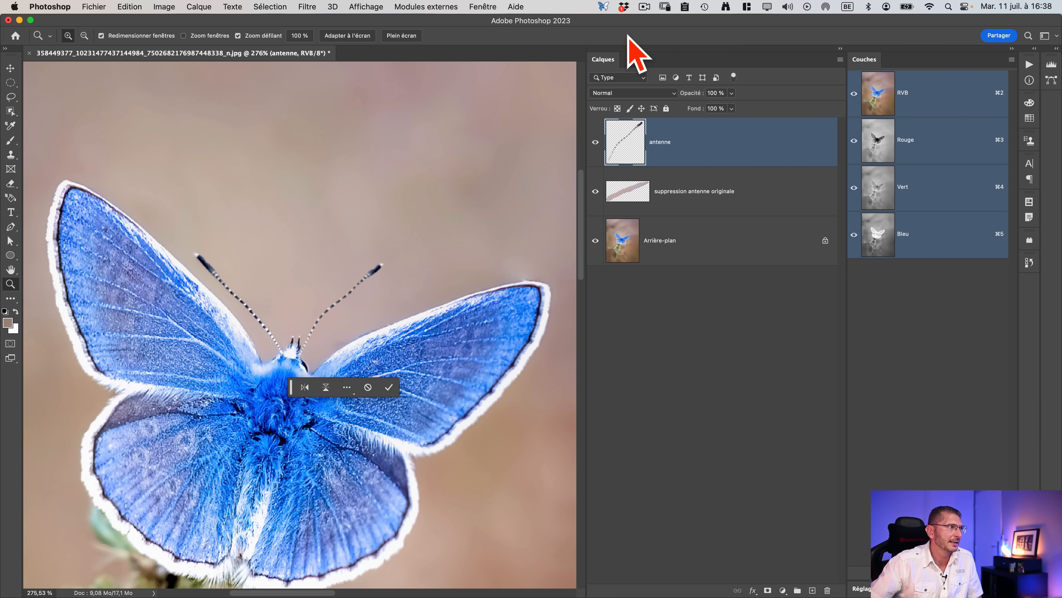
Compare the butterfly with and without the "antenne" layer, and check the warped antenna at 100 % and on the whole image.
left_click(595, 142)
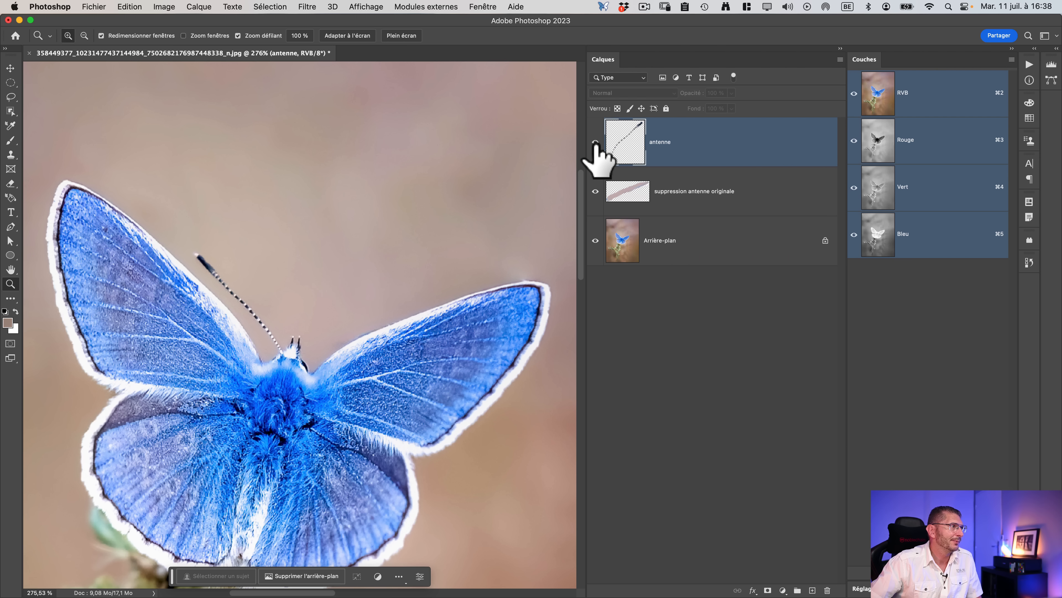
left_click(595, 142)
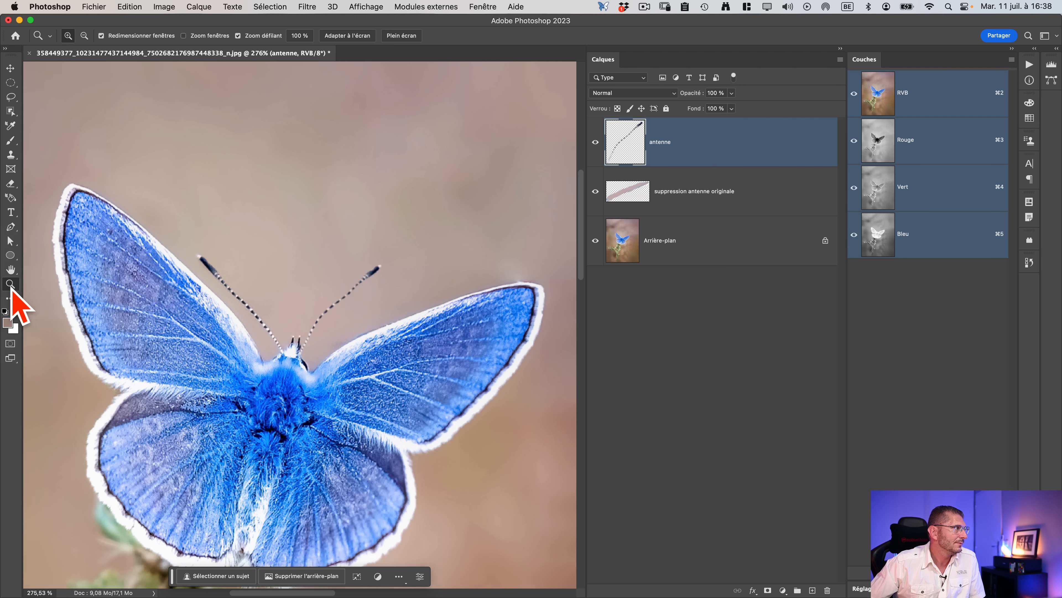
double_click(11, 285)
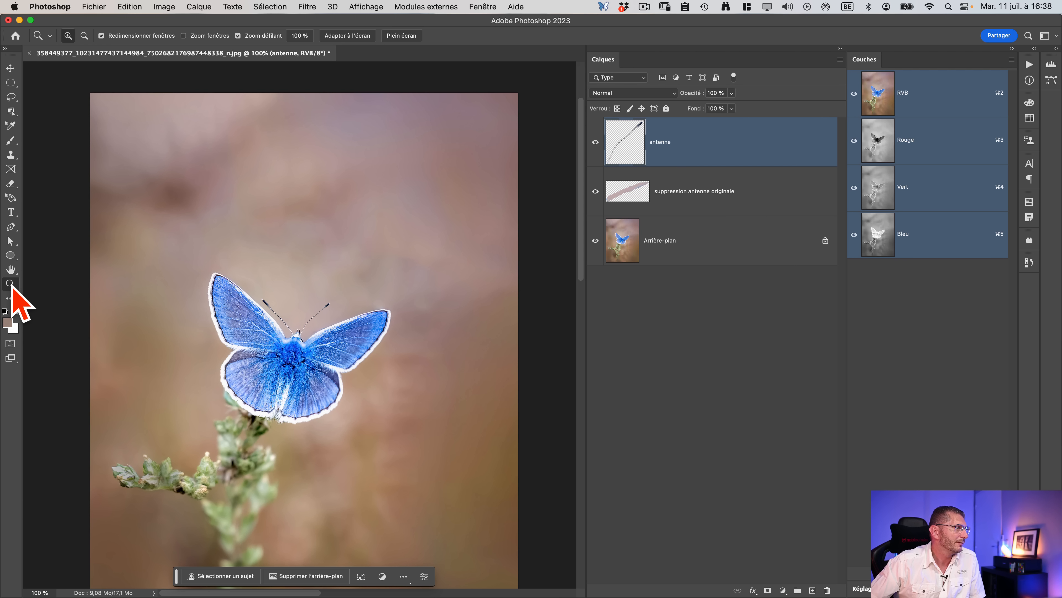
mouse_move(267, 342)
left_mouse_down()
mouse_move(267, 311)
mouse_move(266, 324)
left_mouse_up()
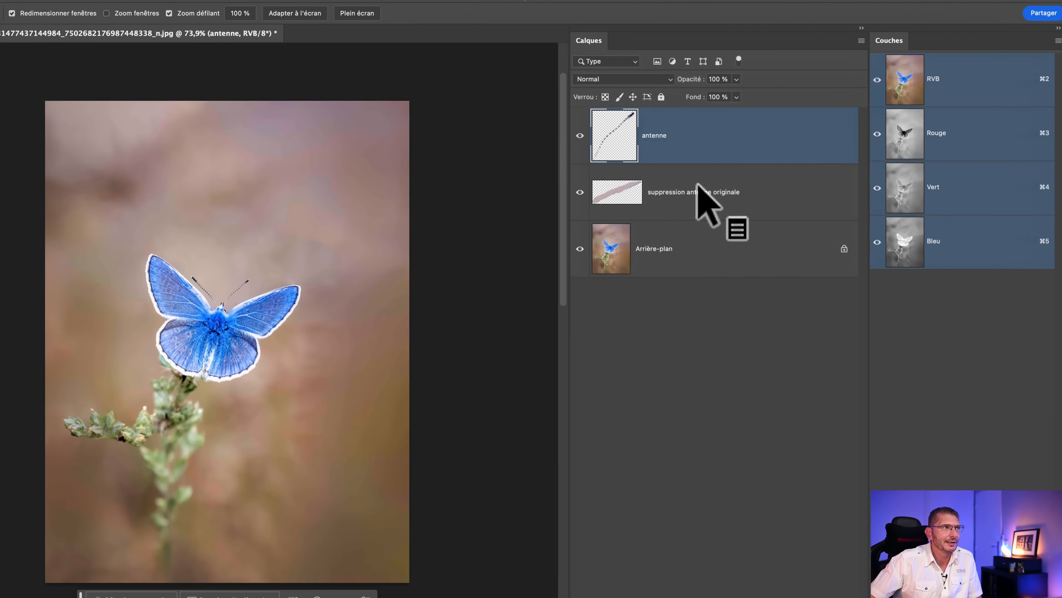
Group the "antenne" and "suppression antenne originale" layers under the name "Remplacement antenne".
left_click(745, 190, "shift")
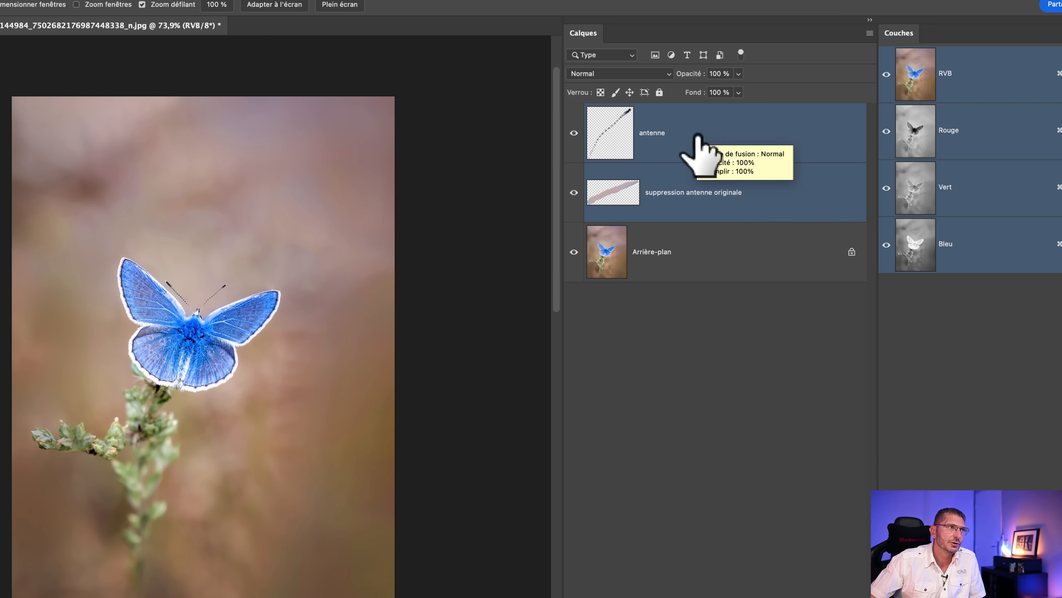
right_click(699, 197)
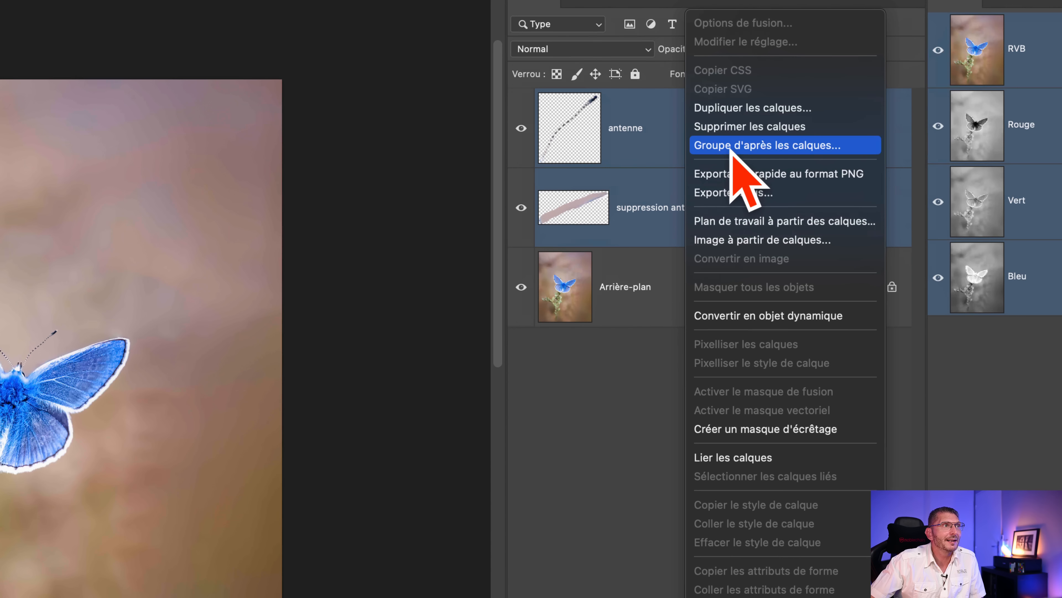
left_click(736, 147)
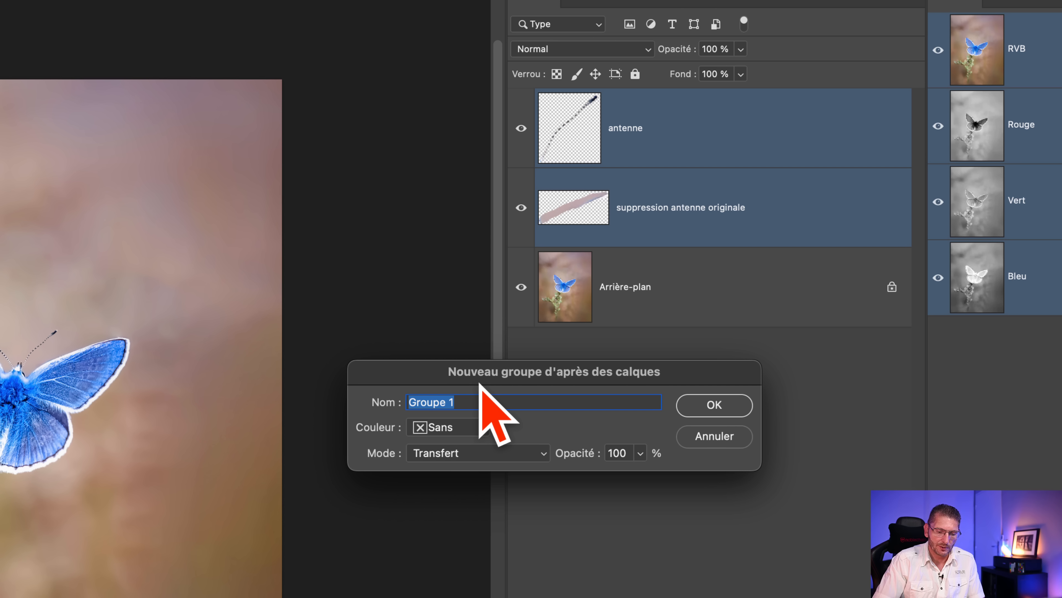
type("Rempl")
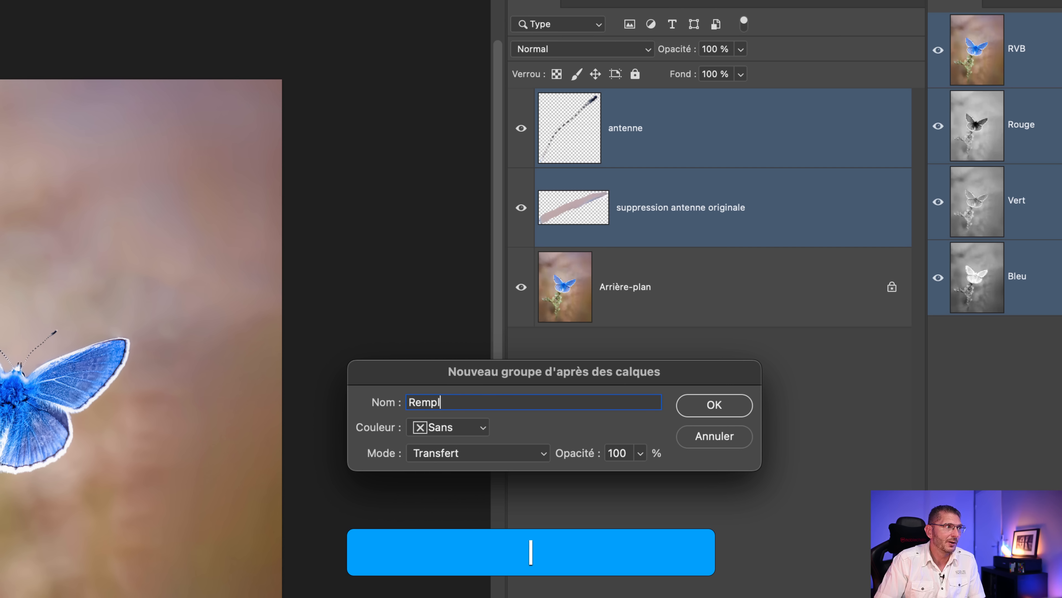
type("acement antenne")
key("Return")
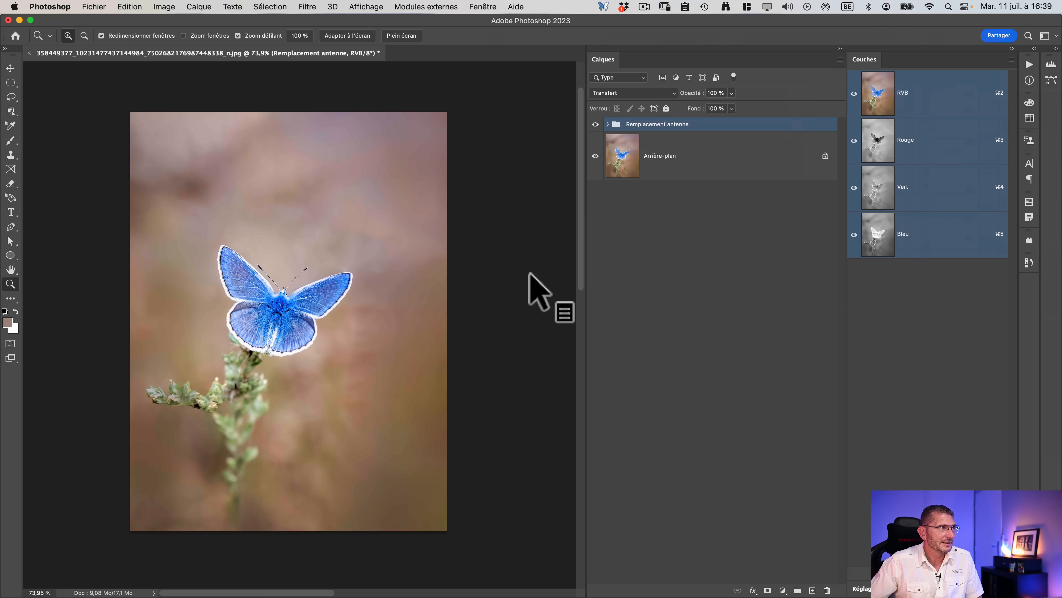
Compare the image with and without the "Remplacement antenne" group, and examine the background blotches up close and in full view.
left_click(595, 124)
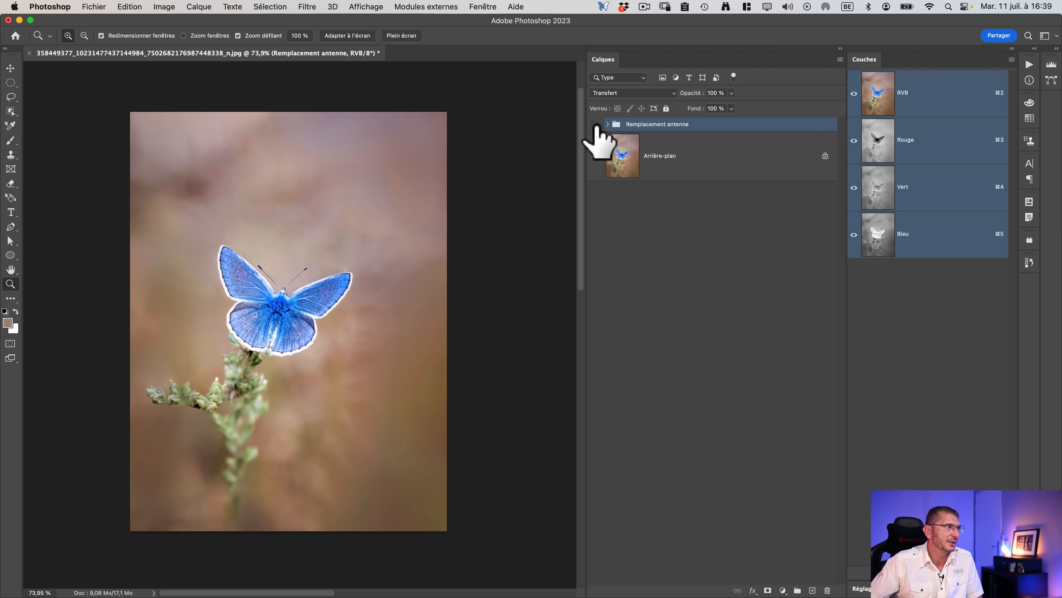
left_click(595, 124)
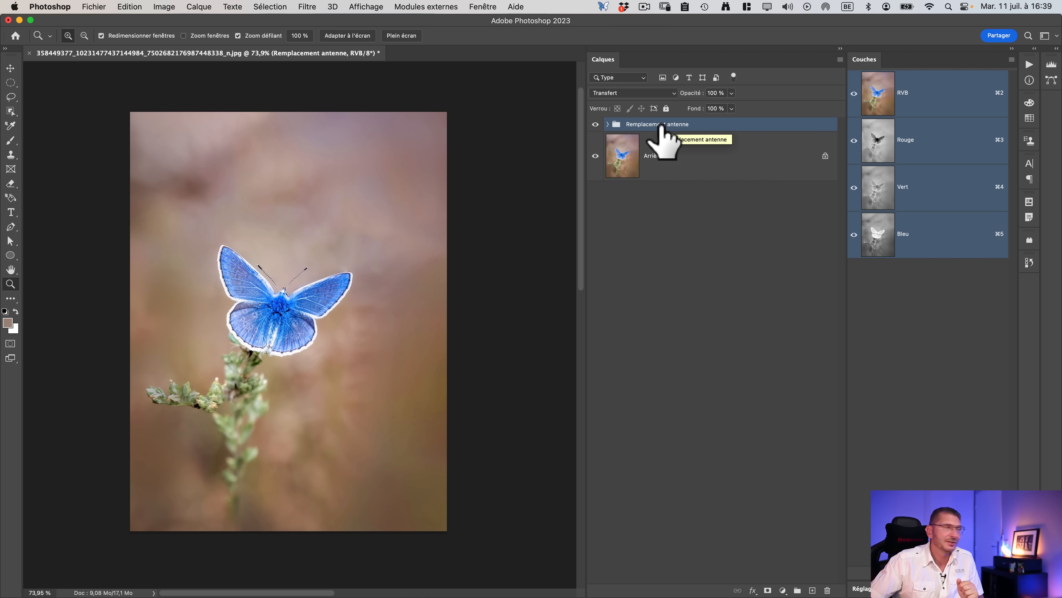
left_click_drag(198, 192, 237, 166)
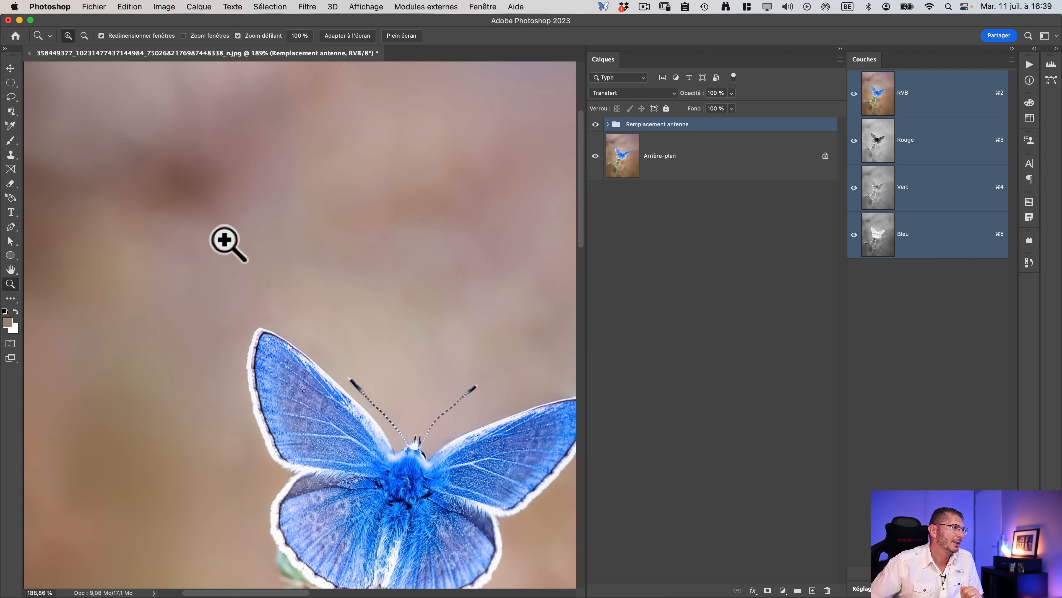
left_click_drag(261, 252, 228, 237)
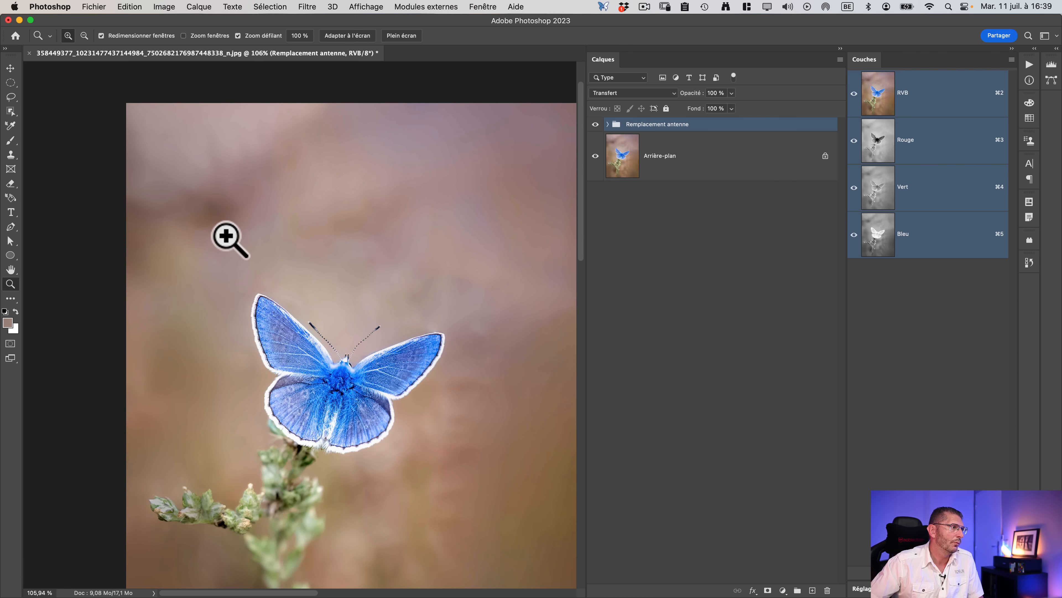
key("super+0")
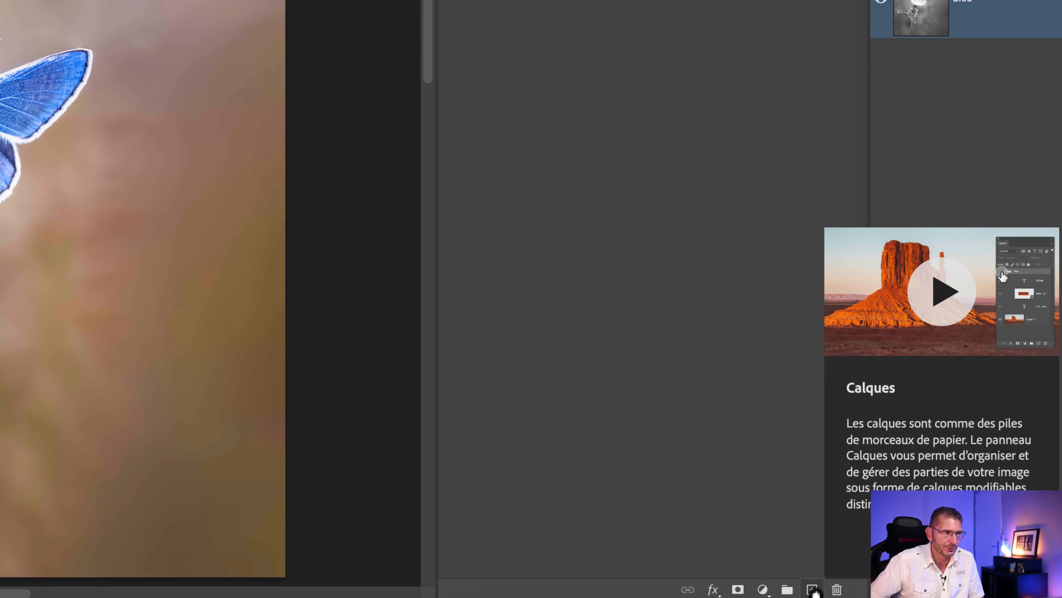
Add an empty layer above the "Remplacement antenne" group and name it "harmonisation fond".
left_click(813, 590)
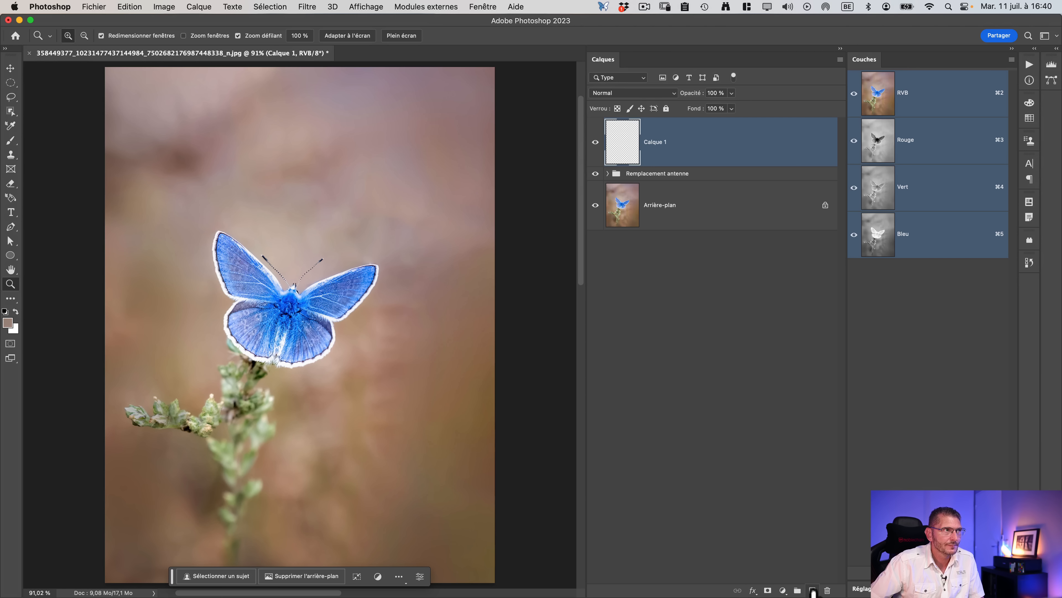
double_click(655, 142)
type("h")
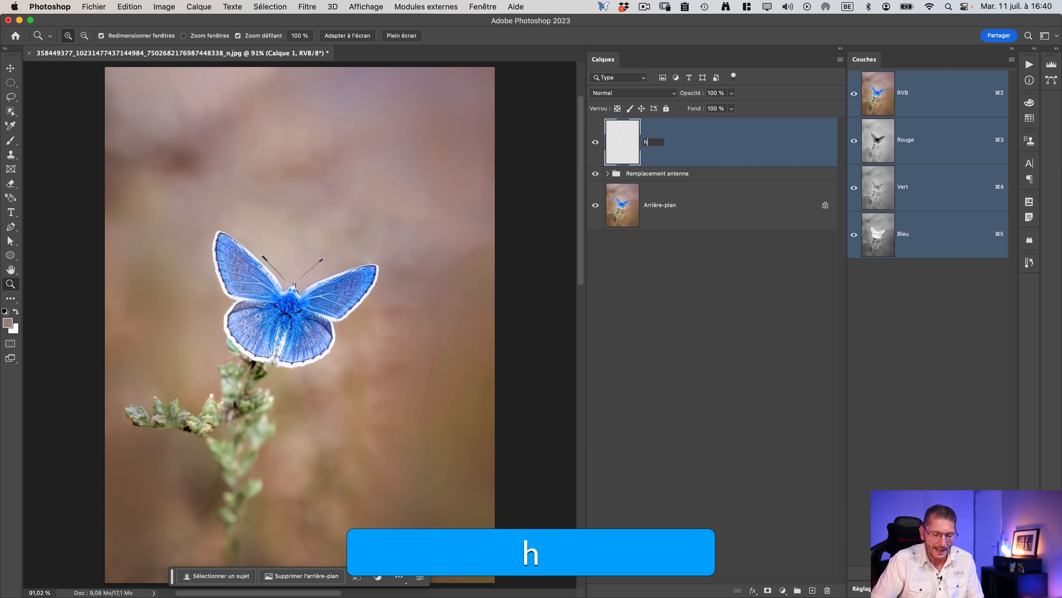
type("armonisation ")
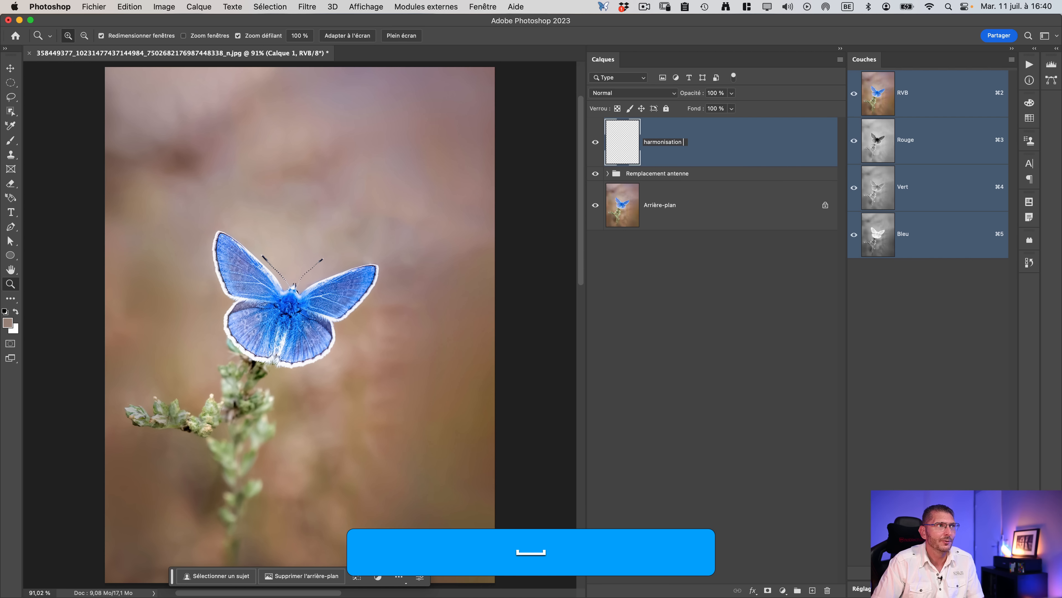
type("fond")
key("Return")
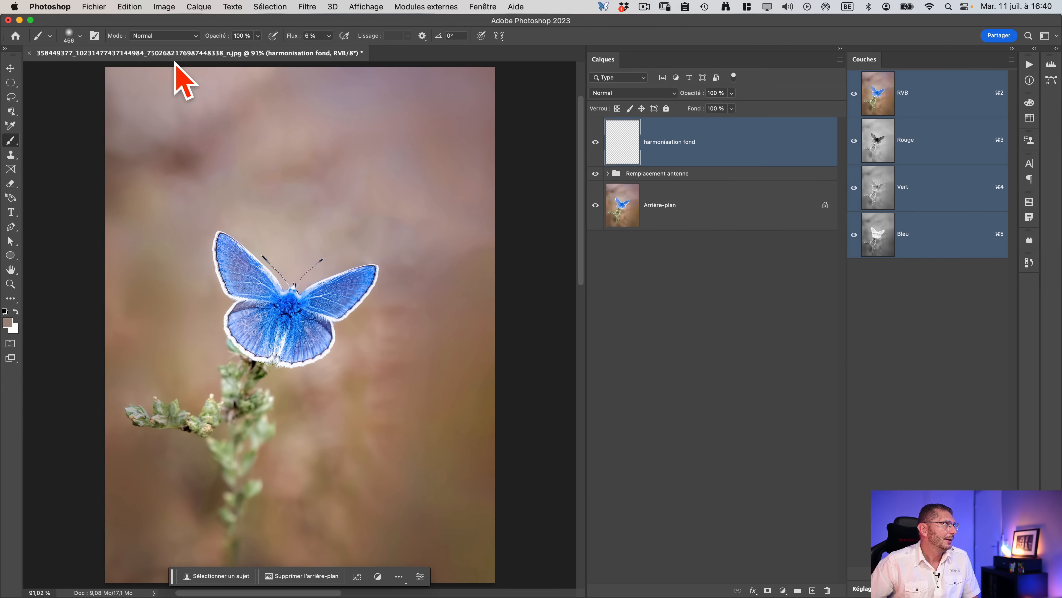
Configure the Brush with 29 % flow, a 76 px size and the general soft round preset at 0 % hardness.
key("ctrl")
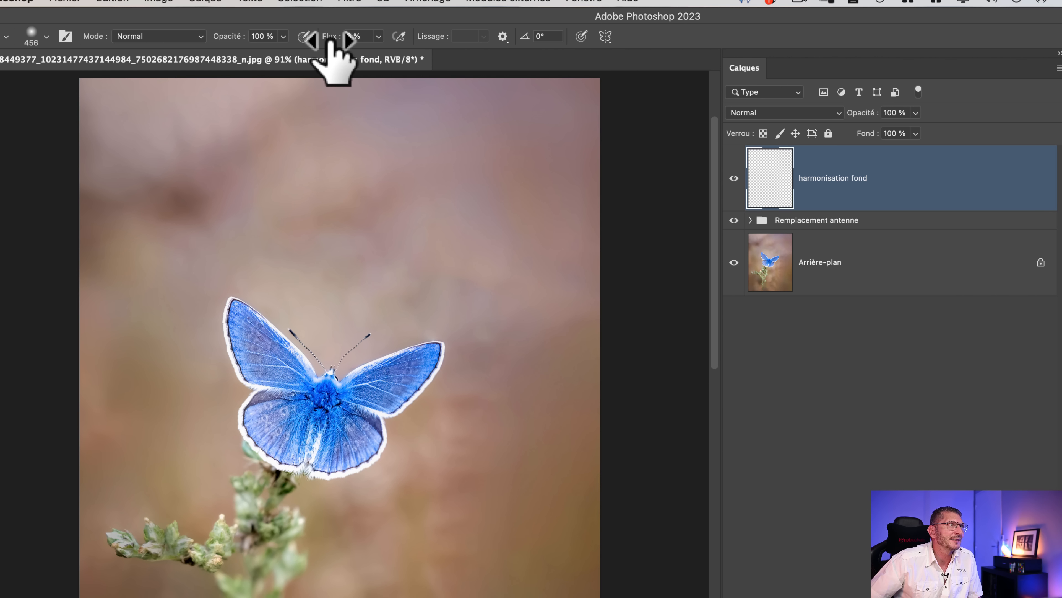
mouse_move(331, 40)
left_mouse_down()
mouse_move(363, 41)
mouse_move(346, 42)
left_mouse_up()
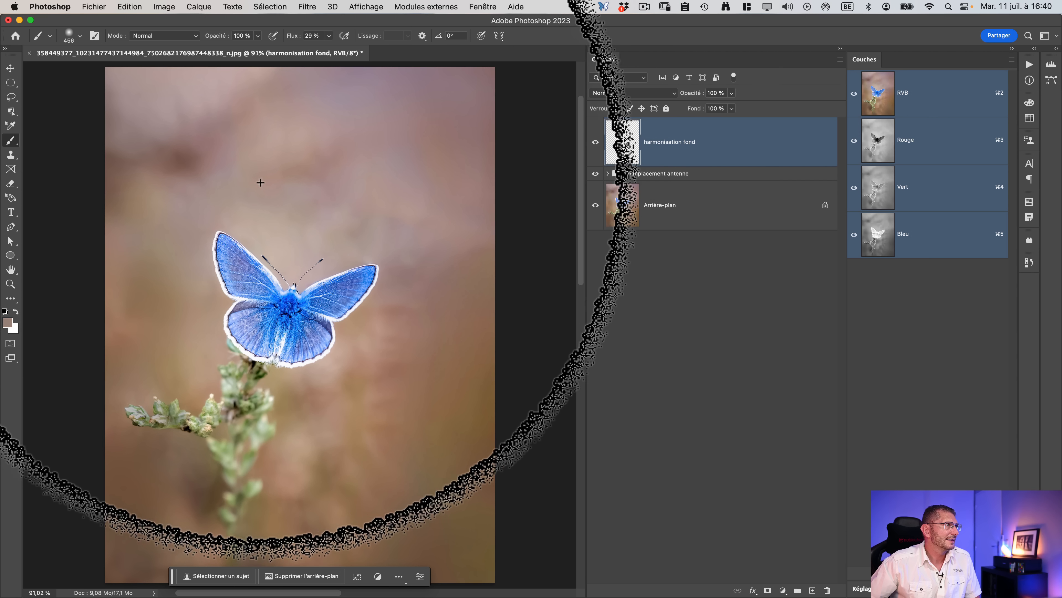
right_click(270, 179)
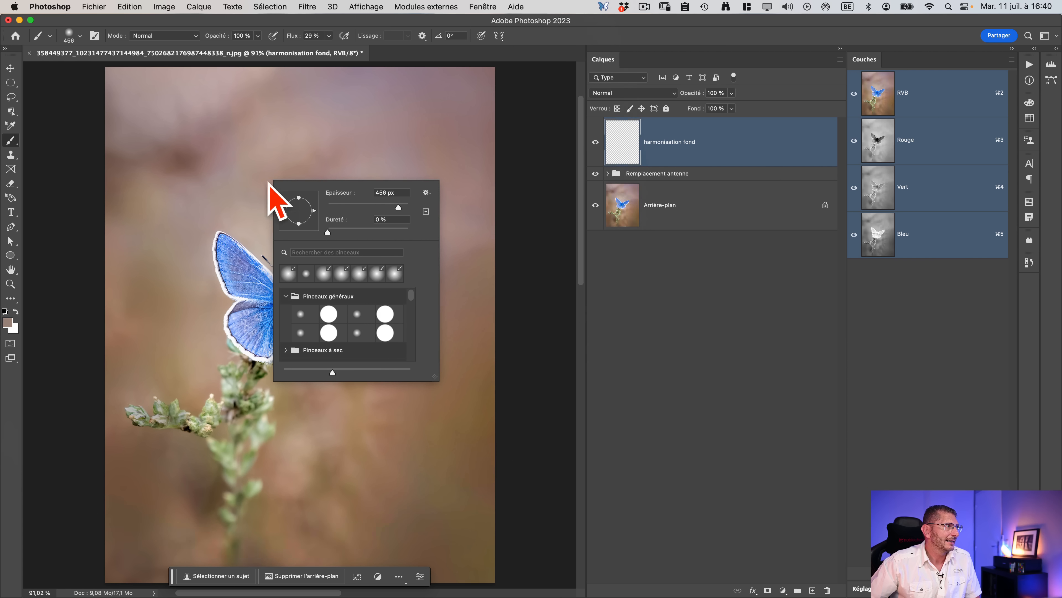
left_click(359, 204)
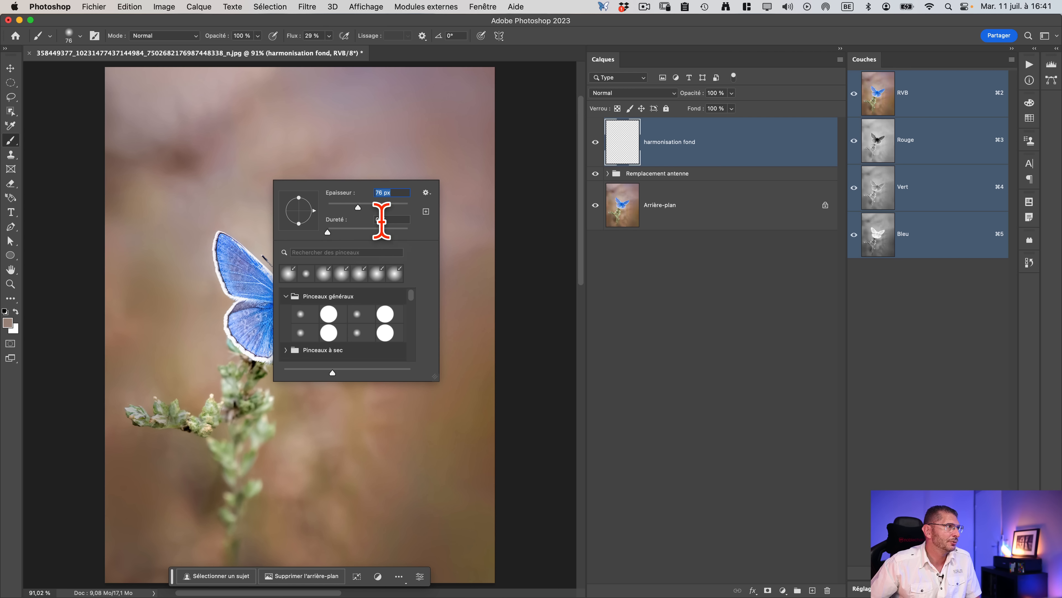
left_click_drag(338, 233, 379, 237)
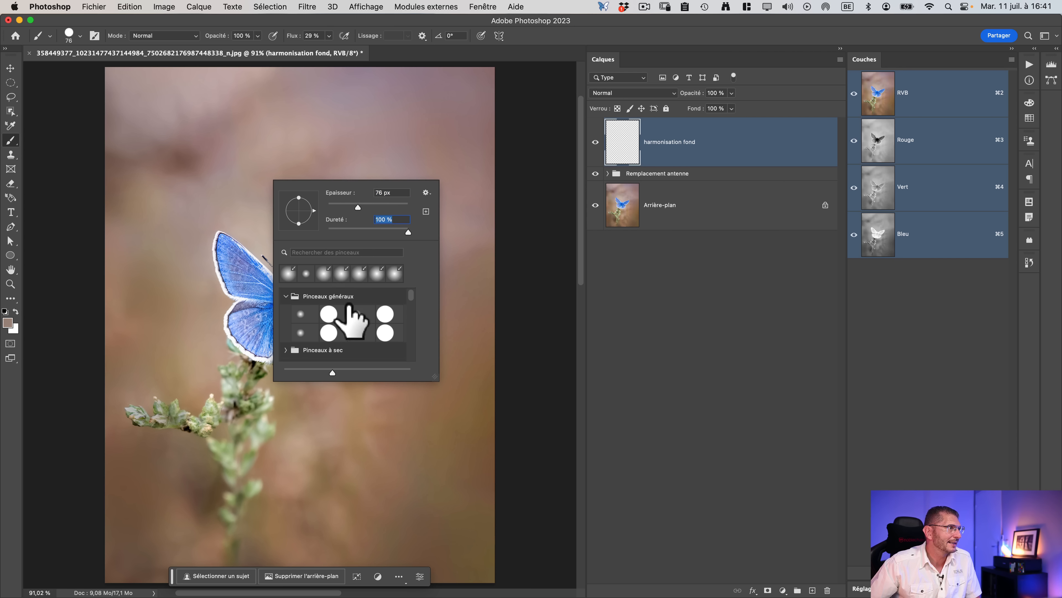
scroll(328, 334, "down", 5)
scroll(331, 335, "up", 5)
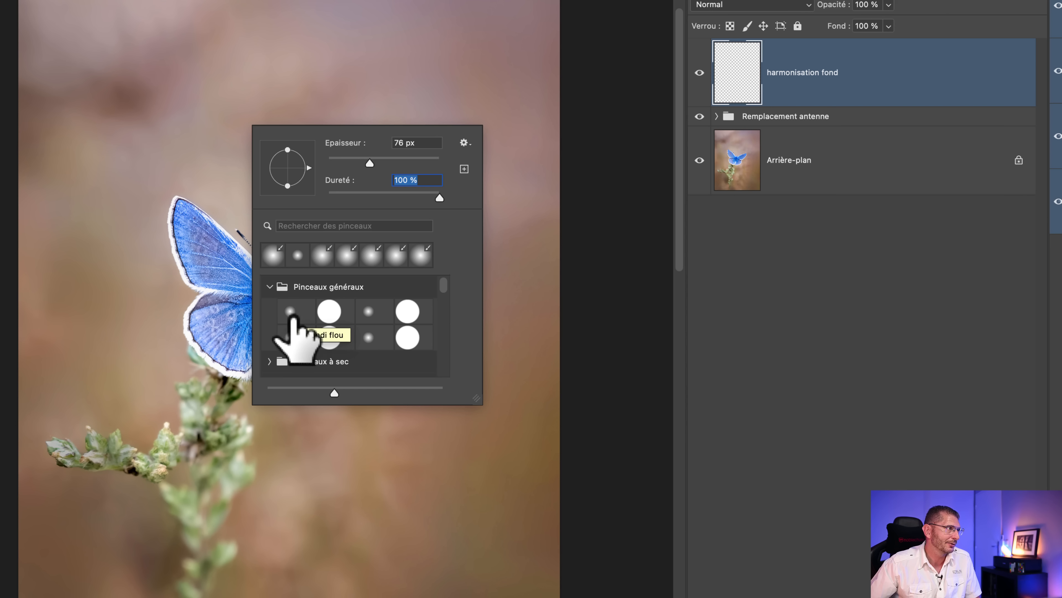
left_click(301, 316)
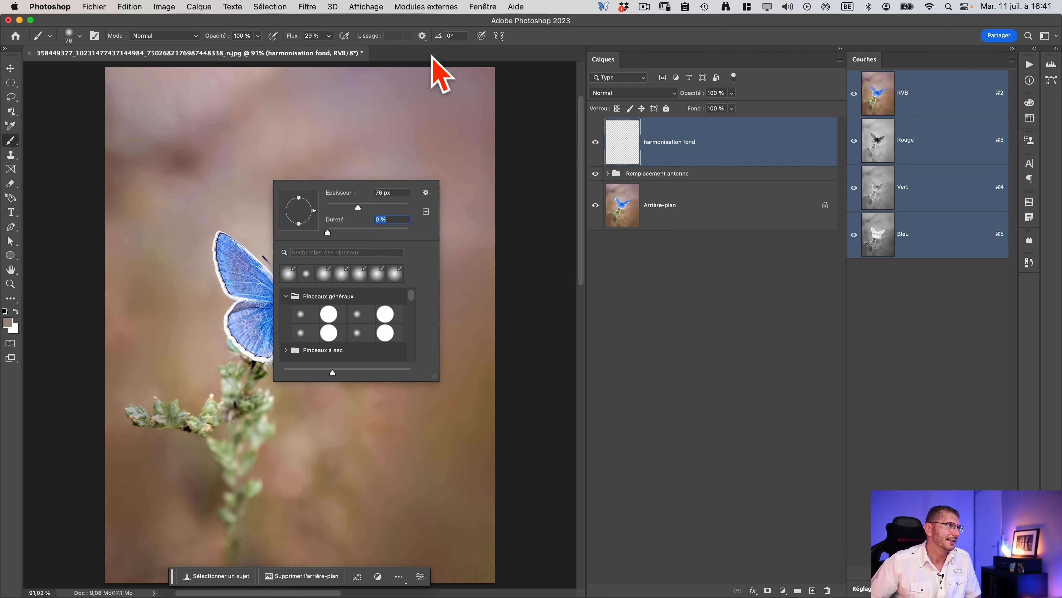
left_click(416, 18)
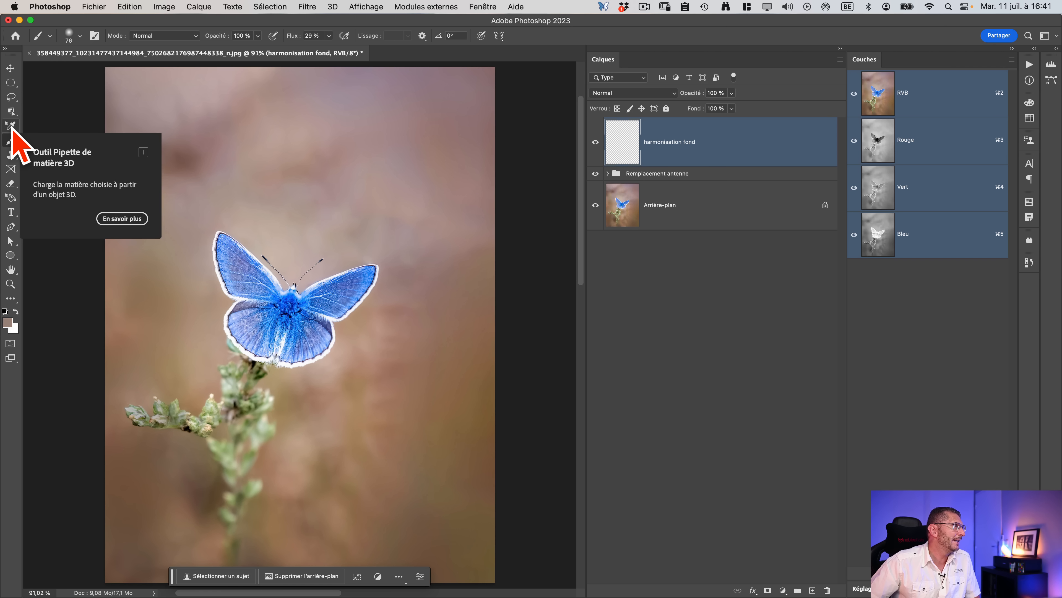
Sample a pinkish background colour near the butterfly with the Eyedropper, and return to the Brush tool.
left_click(11, 298)
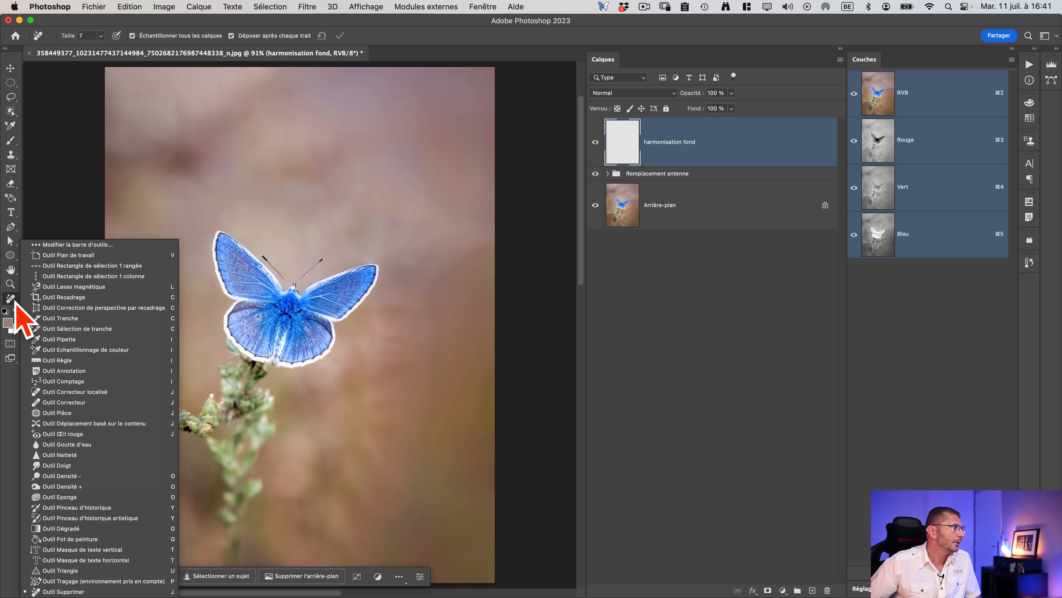
left_click(59, 340)
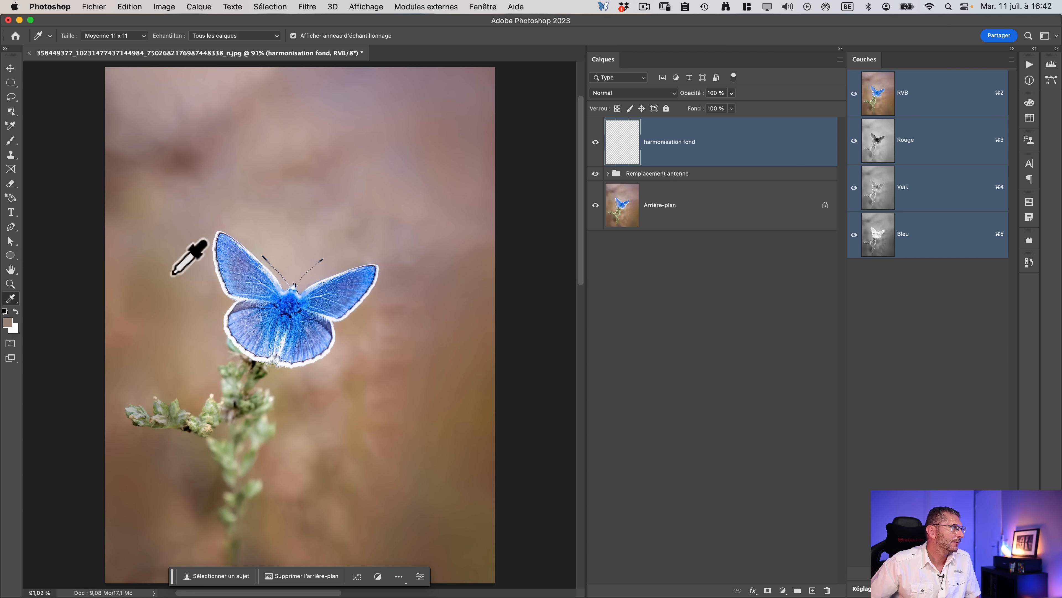
left_click(213, 203)
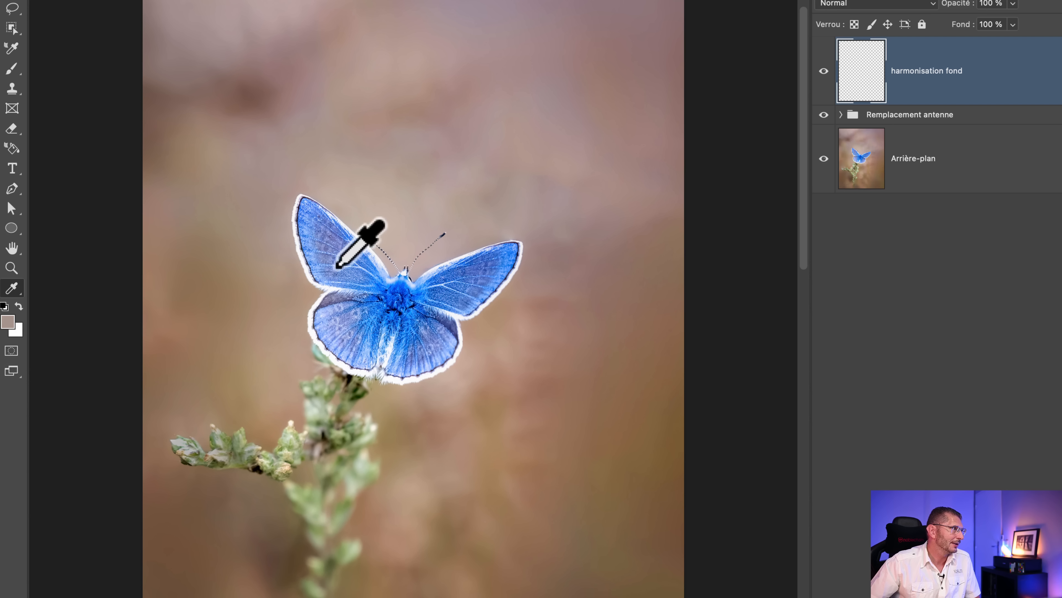
left_click(335, 270)
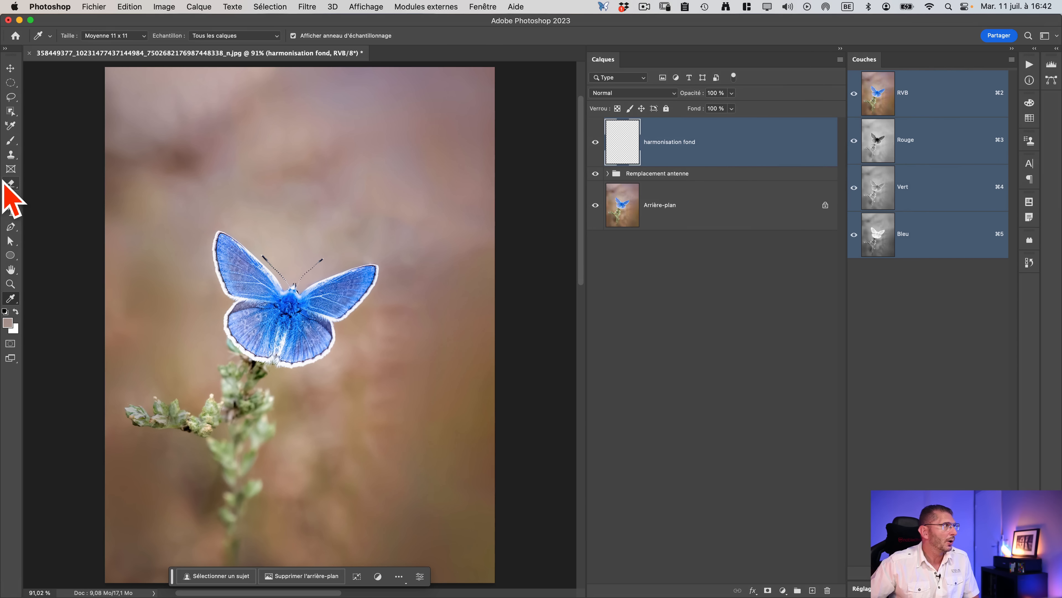
left_click(11, 140)
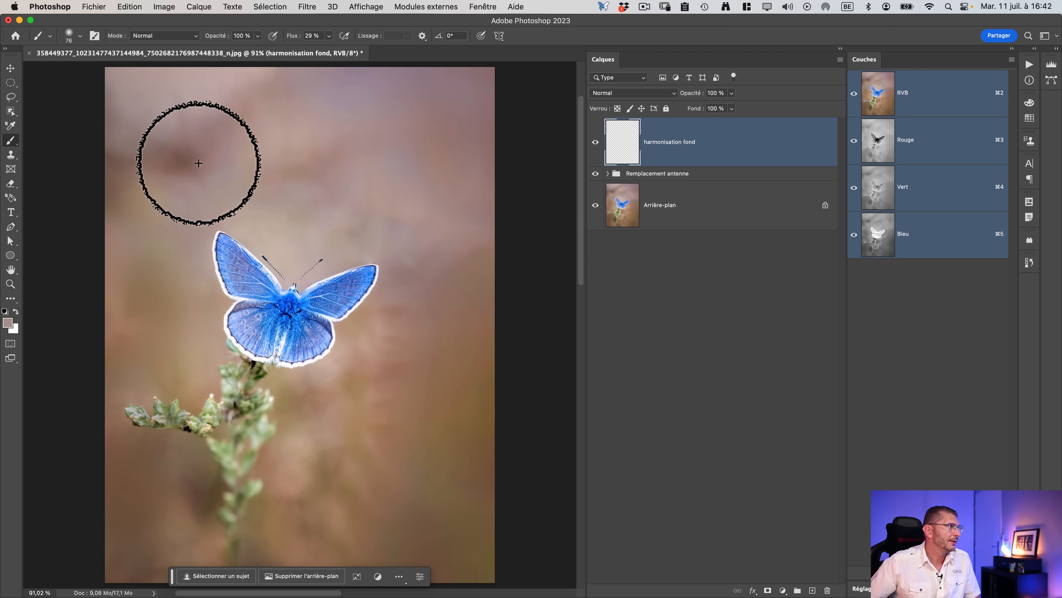
Undo the trial stroke made with the small brush over the dark background blotch, and enlarge the brush to 275 px.
left_click_drag(198, 164, 206, 167)
key("super+z")
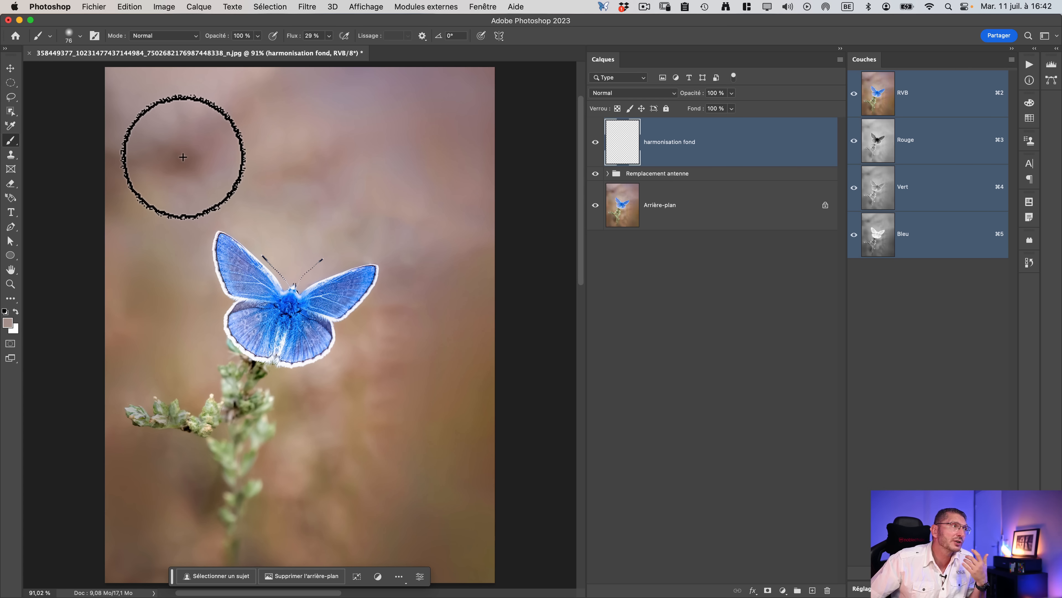
right_click(183, 157)
left_click_drag(268, 183, 306, 184)
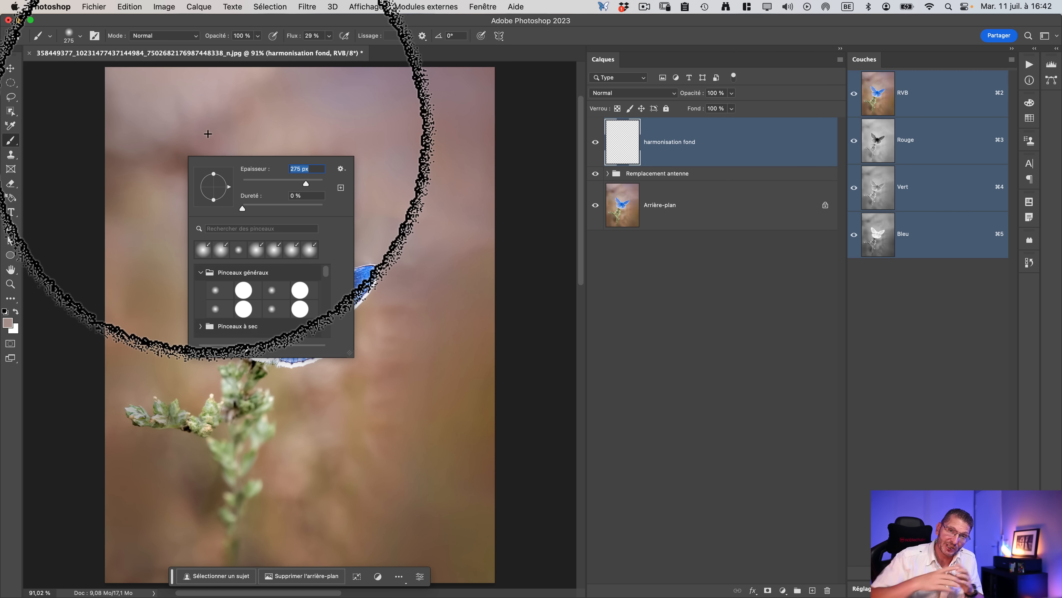
left_click(247, 25)
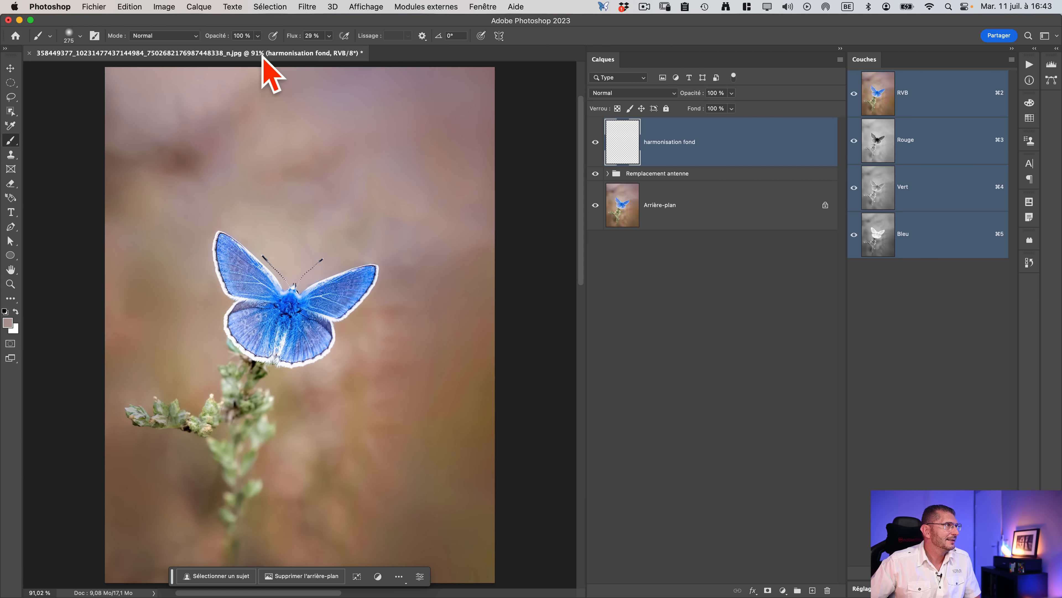
Set the brush flow to 14 % and paint over the dark blotch in the upper-left background on the "harmonisation fond" layer.
left_click(183, 152)
key("shift+1")
key("shift+4")
left_click_drag(183, 152, 125, 183)
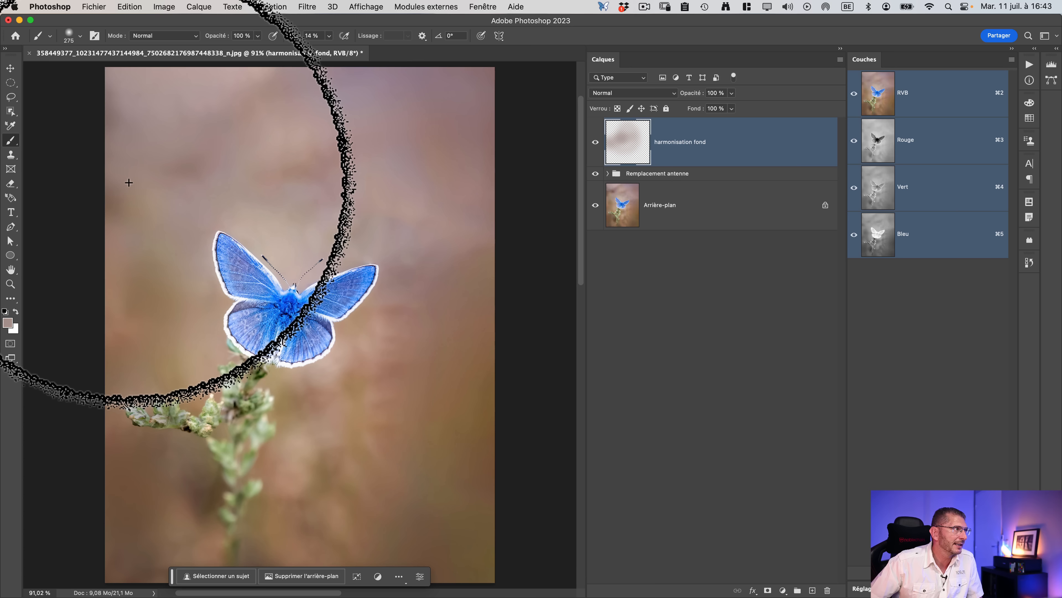
key("alt")
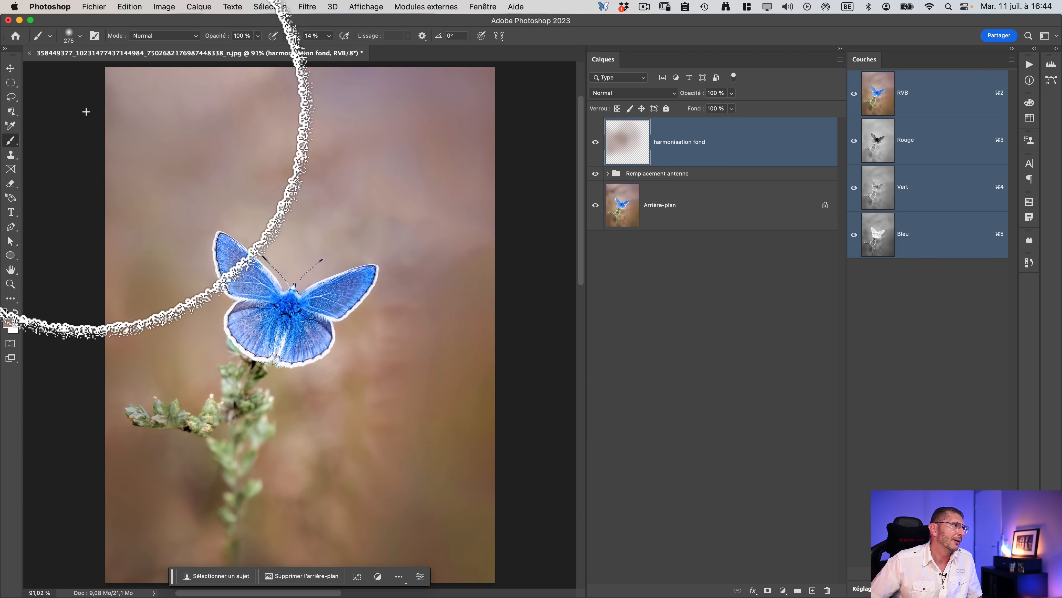
Compare the image with and without "harmonisation fond", and hide it together with the "antenne" and "suppression antenne originale" layers.
left_click(595, 142)
left_click(596, 143)
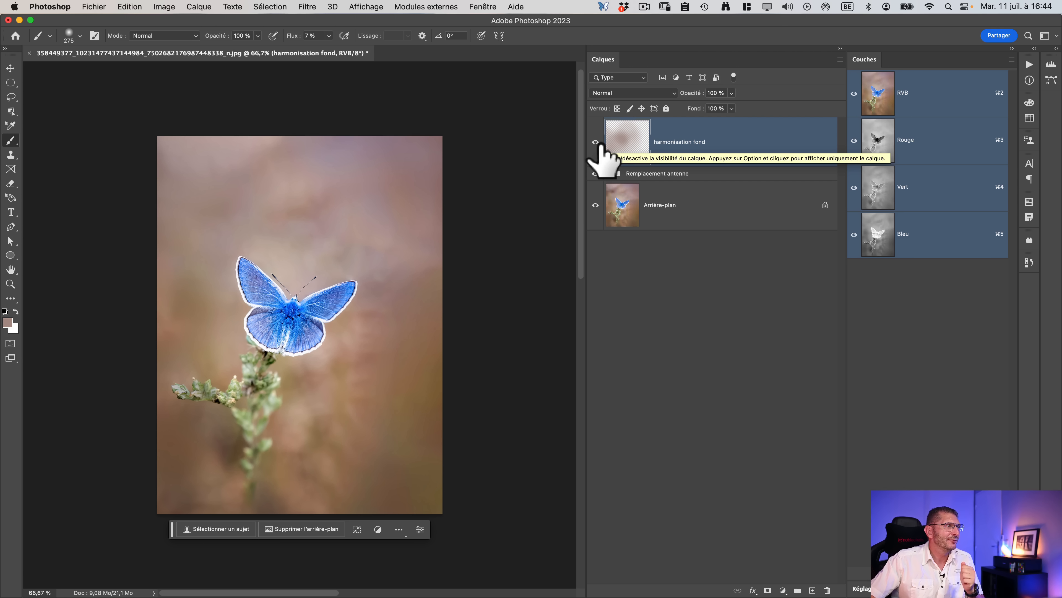
left_click_drag(595, 142, 593, 256)
left_click(645, 269)
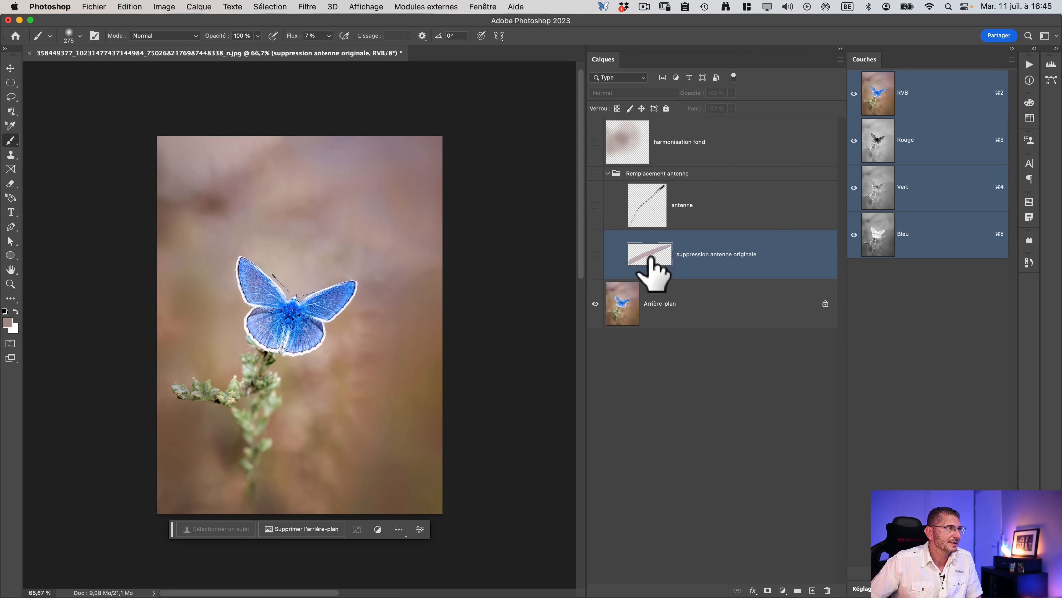
Add an empty layer directly above the "Arrière-plan" layer.
key("z")
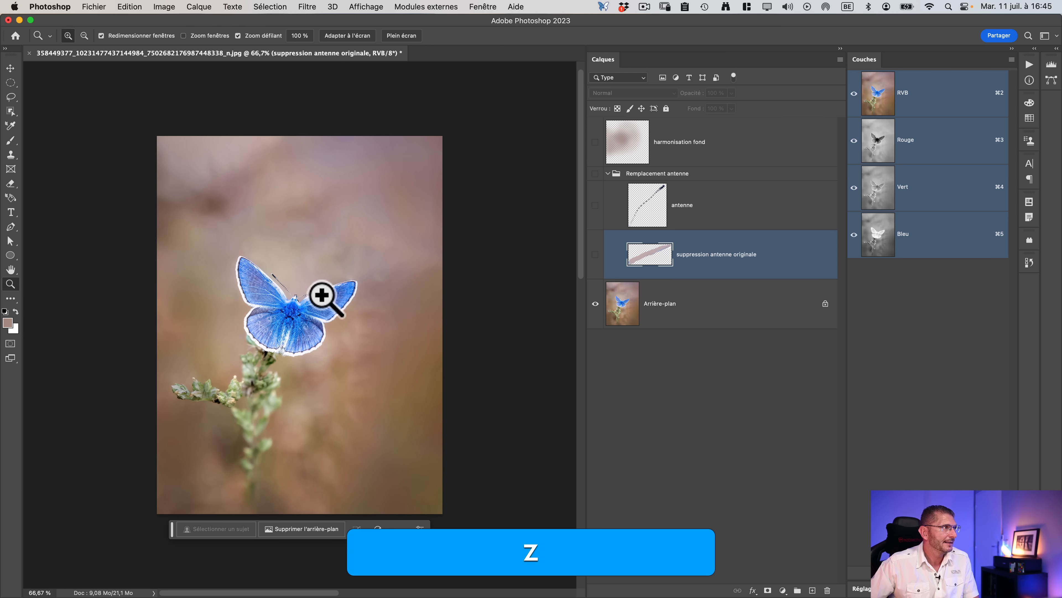
left_click(326, 297)
key("b")
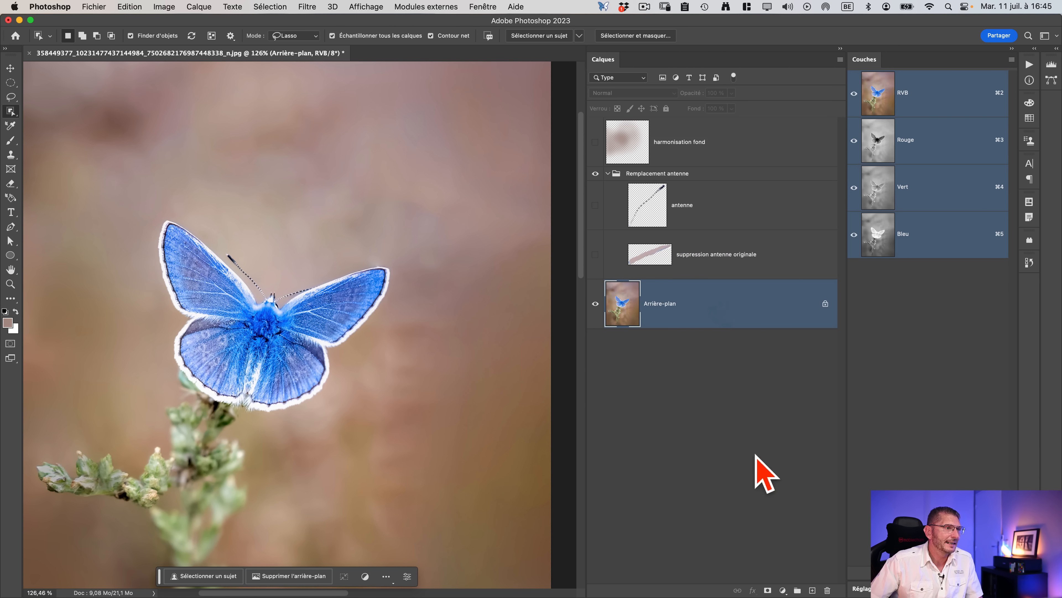
left_click(812, 590)
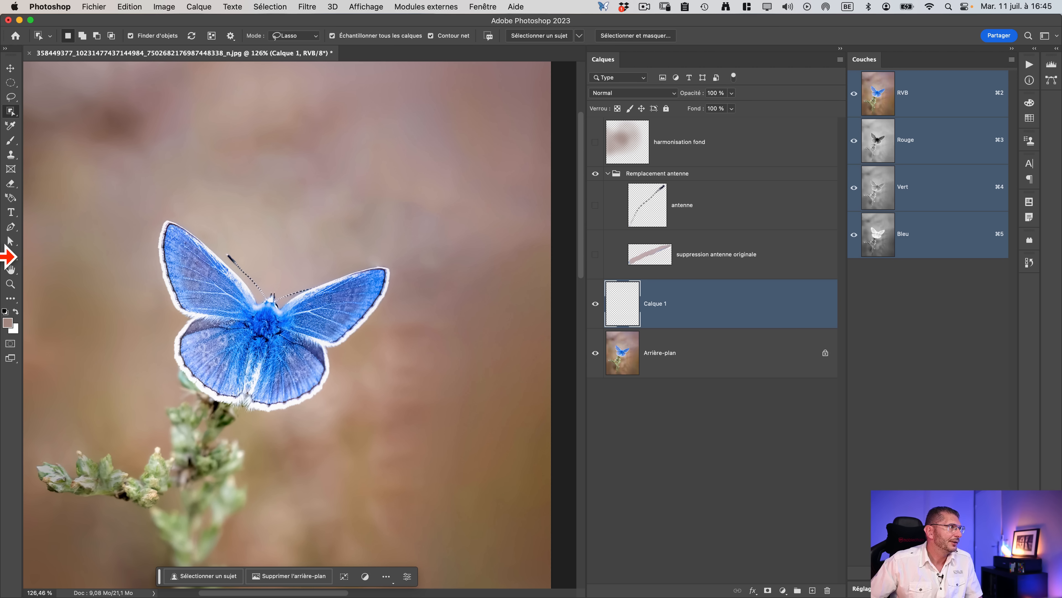
Erase the butterfly's right antenna on the new empty layer with the Remove tool, sampling all layers.
left_click(11, 299)
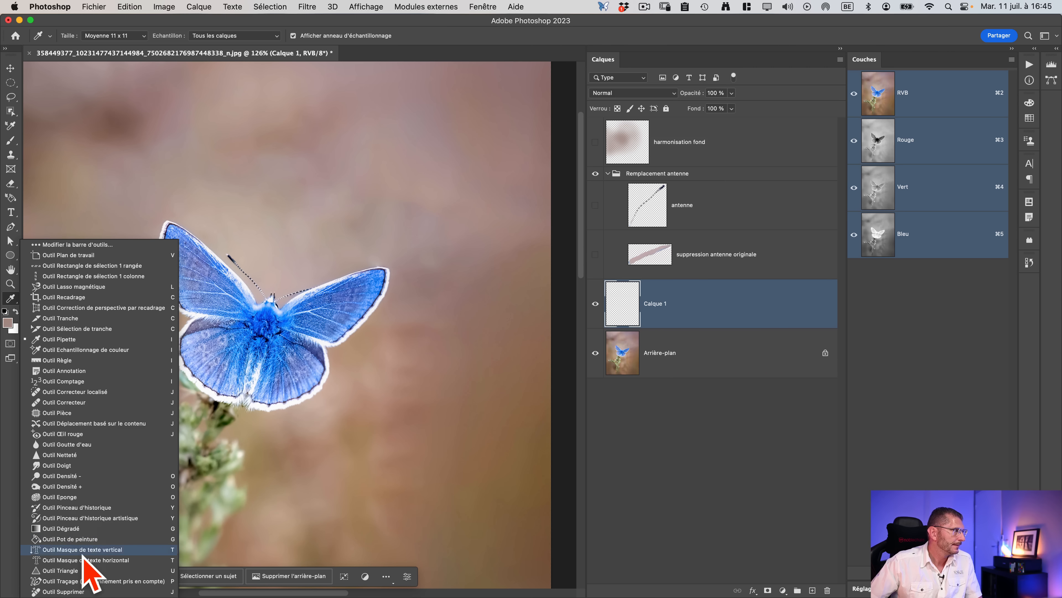
left_click(63, 591)
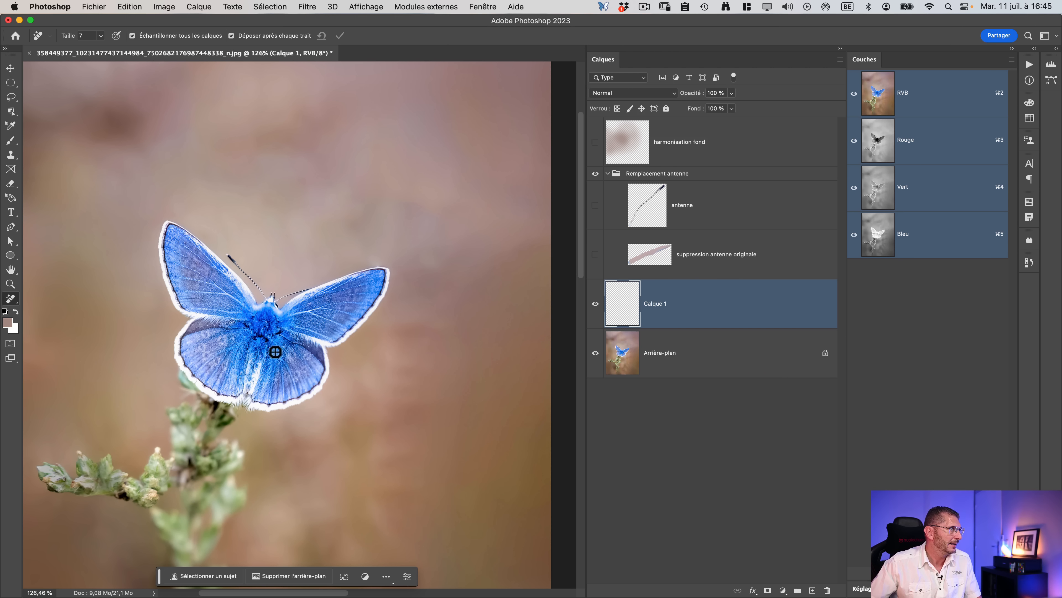
key("z")
mouse_move(302, 302)
left_mouse_down()
mouse_move(353, 283)
mouse_move(334, 286)
mouse_move(368, 264)
left_mouse_up()
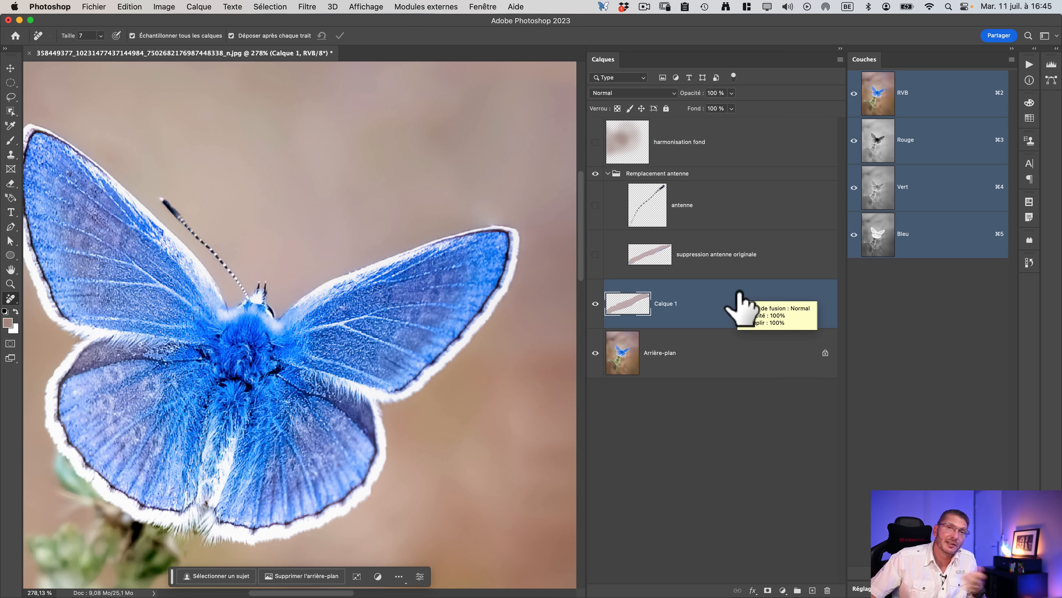
Select the left antenna with the Object Selection lasso and copy it from "Arrière-plan" to a new layer.
left_click(11, 111)
mouse_move(238, 295)
left_mouse_down()
mouse_move(162, 190)
mouse_move(240, 273)
mouse_move(251, 298)
mouse_move(240, 296)
left_mouse_up()
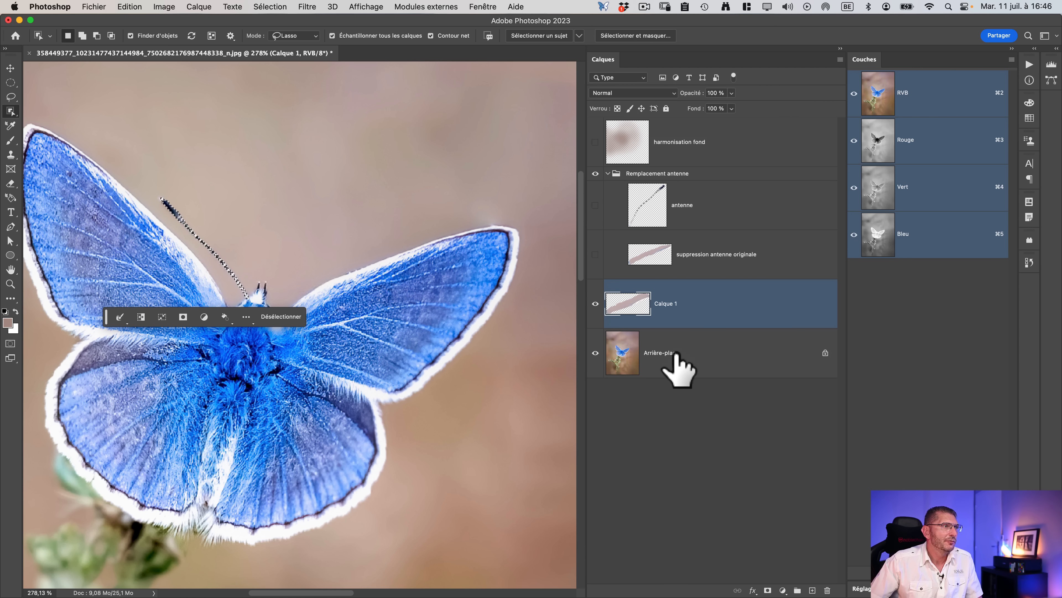
left_click(675, 353)
left_click(198, 7)
mouse_move(207, 21)
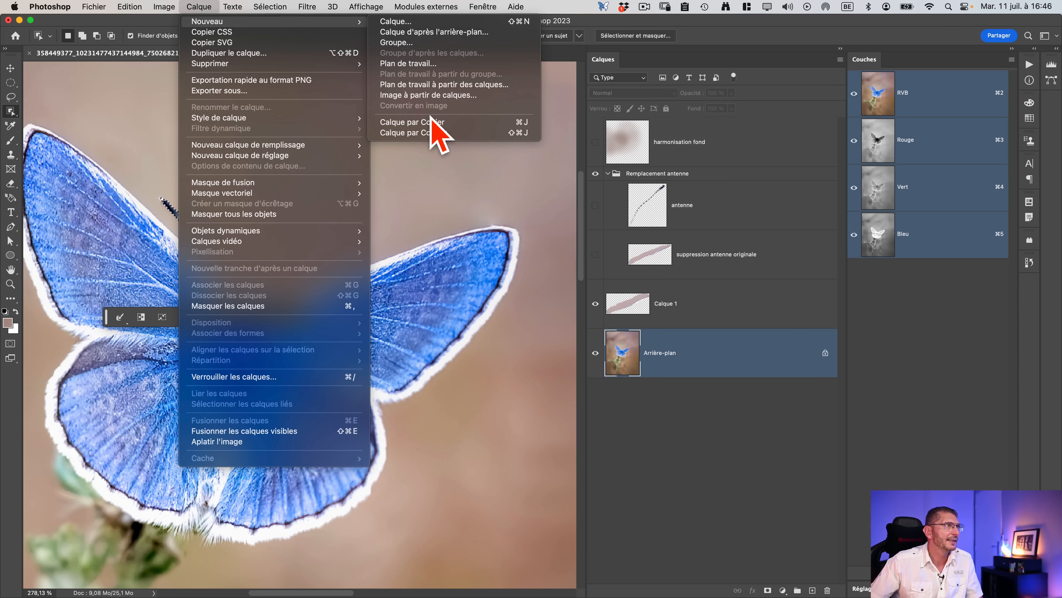
left_click(440, 124)
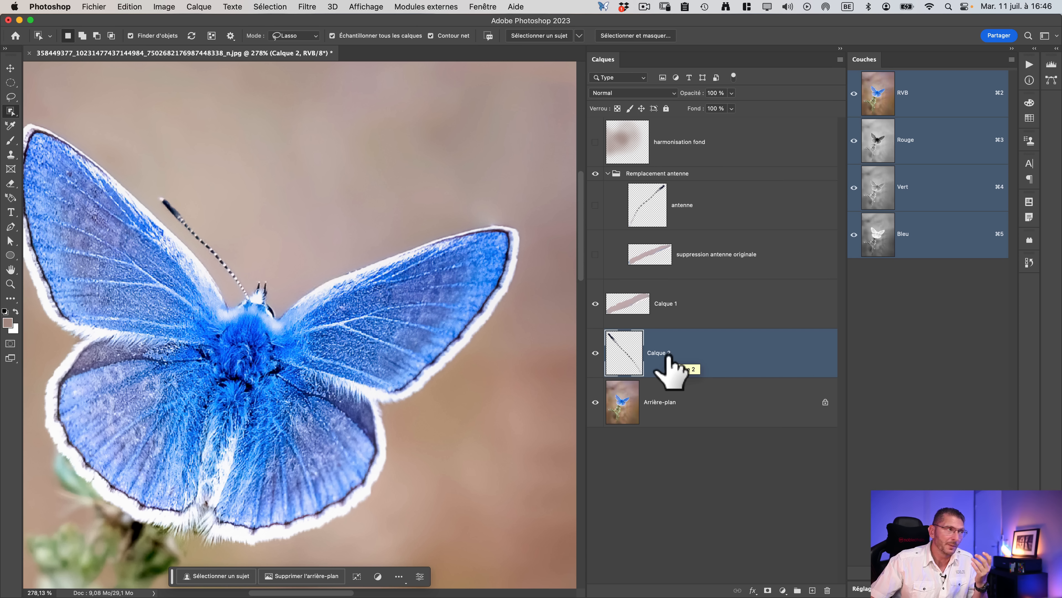
Flip the copied antenna horizontally and move it onto the right side of the butterfly's head.
left_click(130, 7)
mouse_move(245, 264)
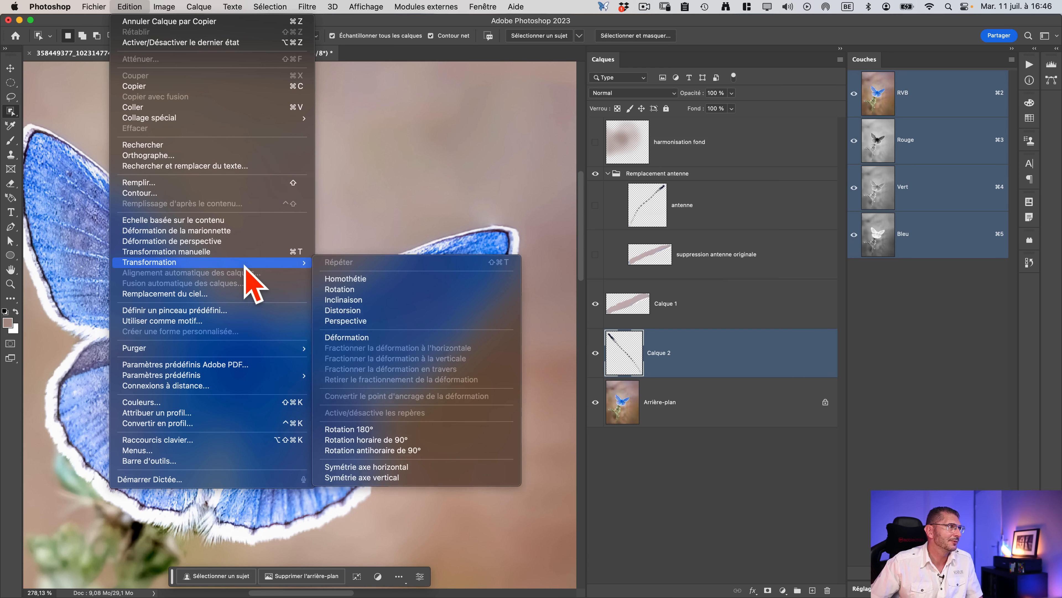
left_click(414, 468)
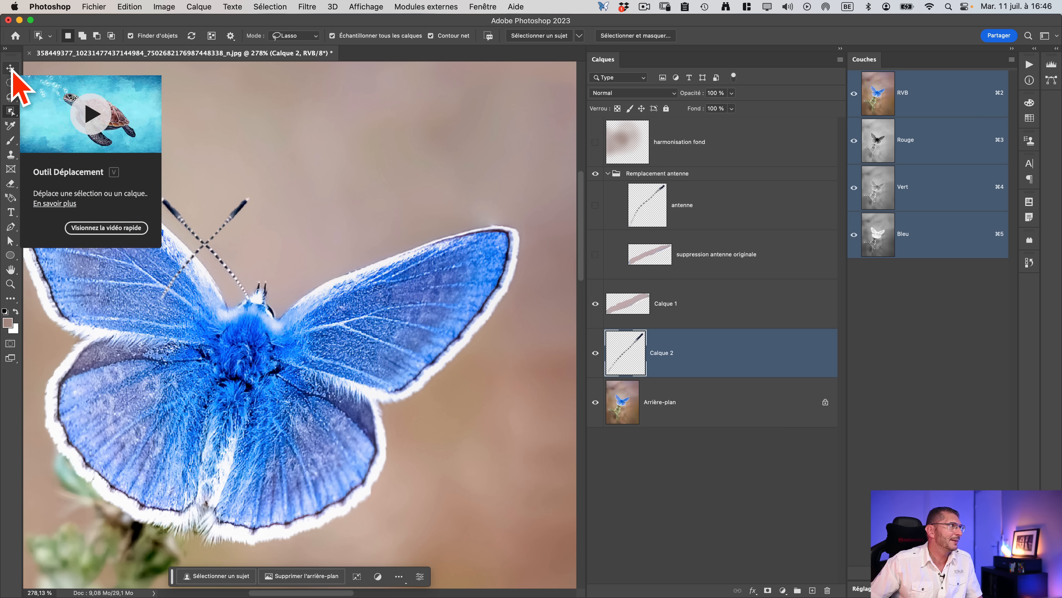
left_click(10, 68)
left_click_drag(240, 217, 339, 220)
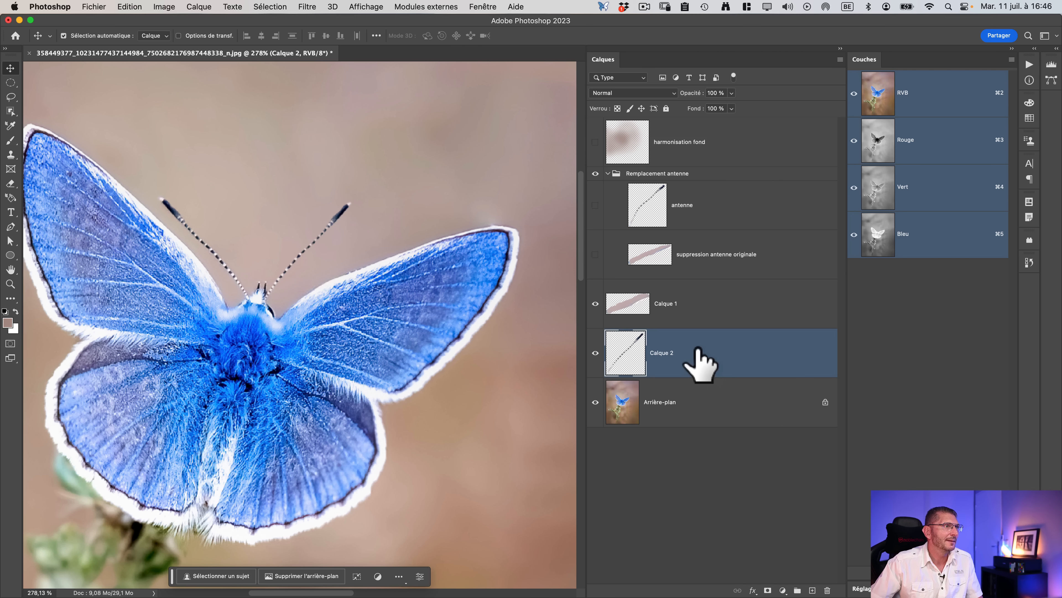
Place the "Calque 2" layer above "Calque 1" and group the two layers under the default name.
left_click_drag(696, 356, 711, 299)
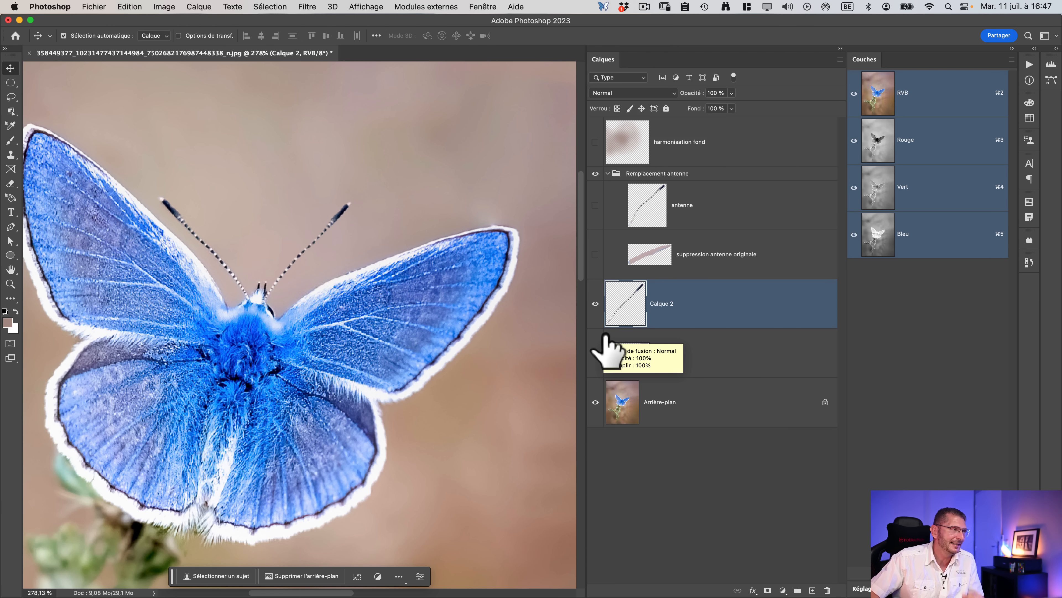
key("shift")
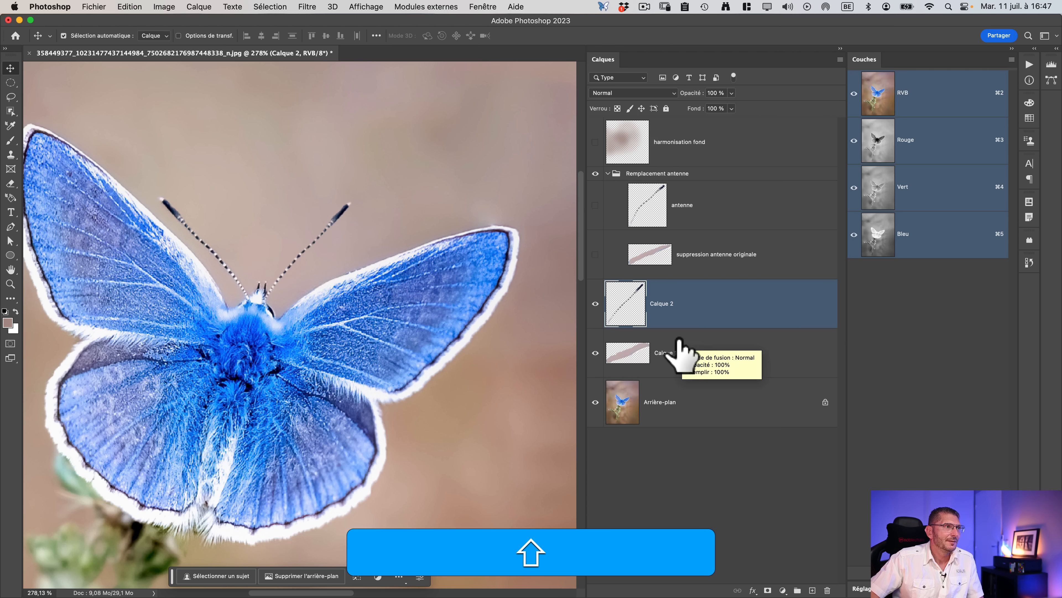
left_click(678, 343, "shift")
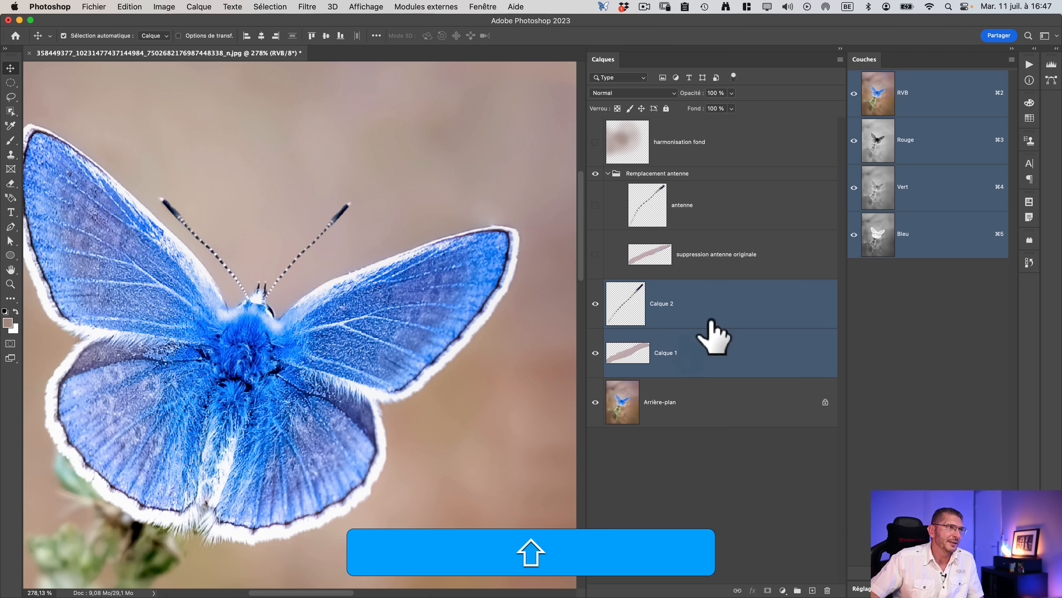
right_click(685, 333)
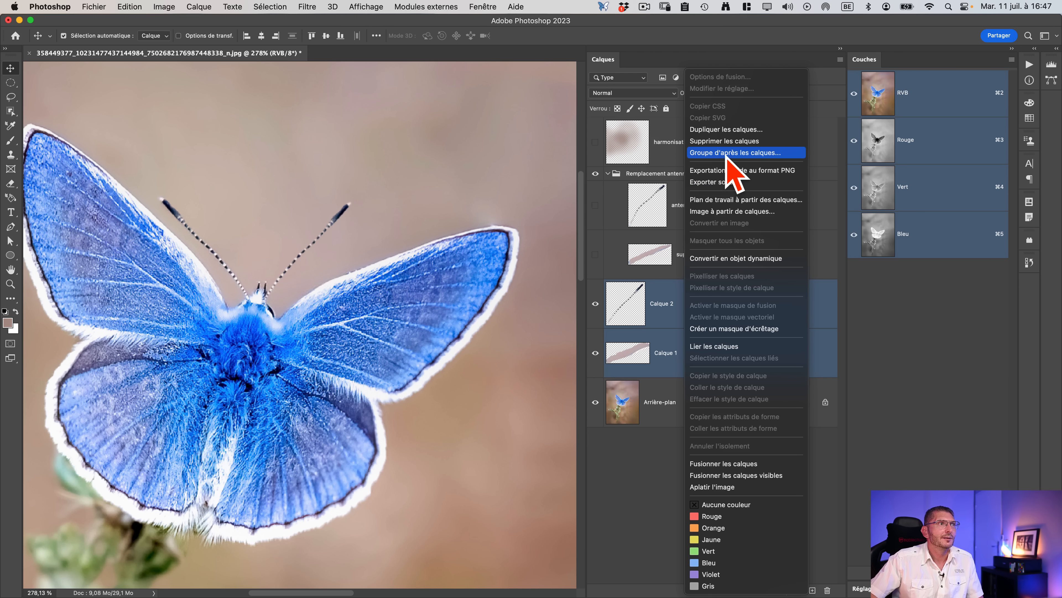
left_click(730, 153)
left_click(697, 318)
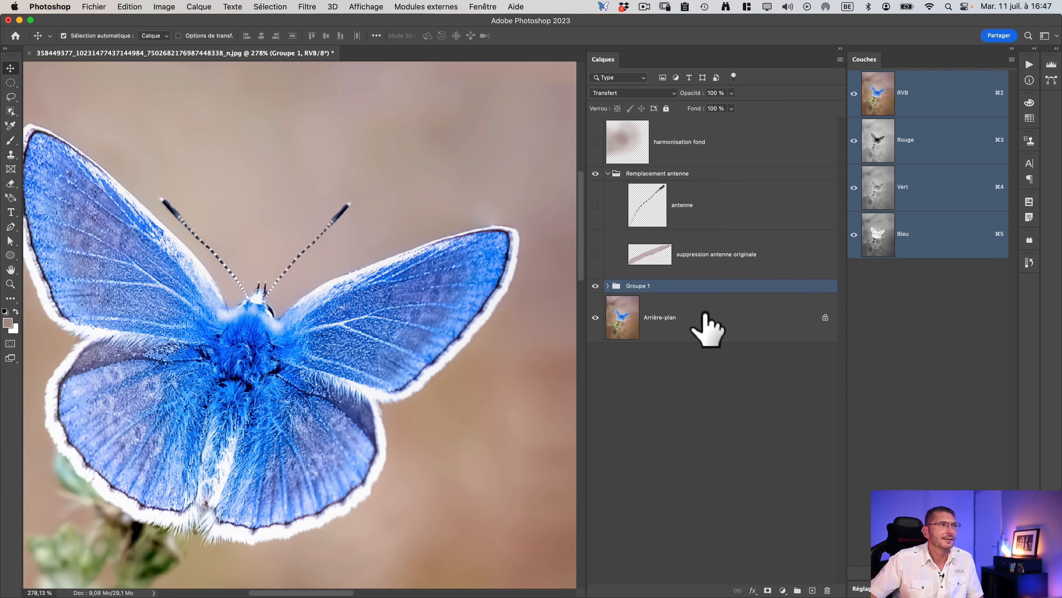
Collapse the "Remplacement antenne" group, and hide "Groupe 1" and "harmonisation fond".
left_click(607, 174)
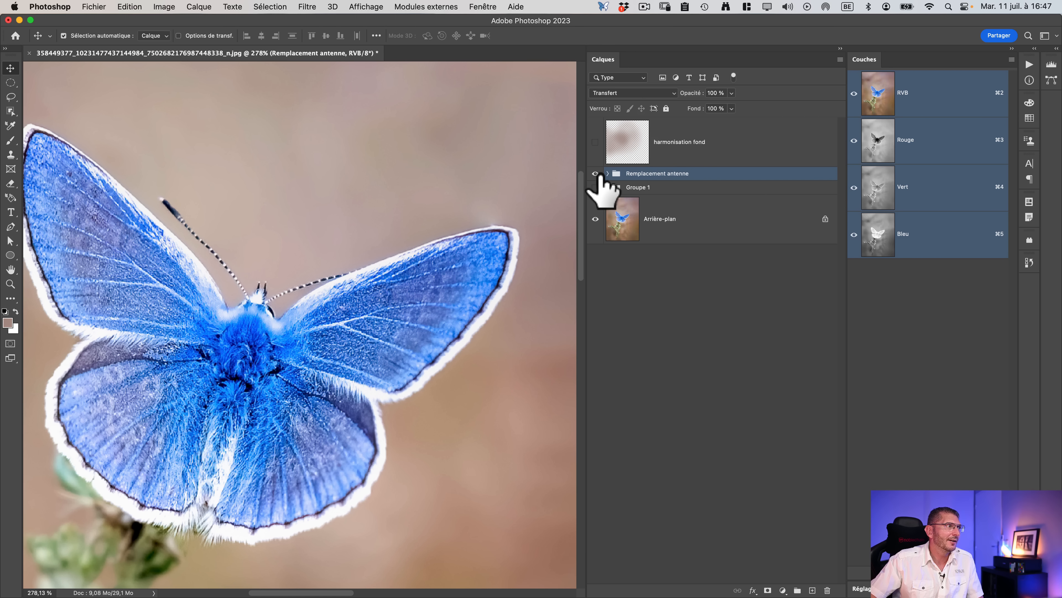
left_click(595, 173)
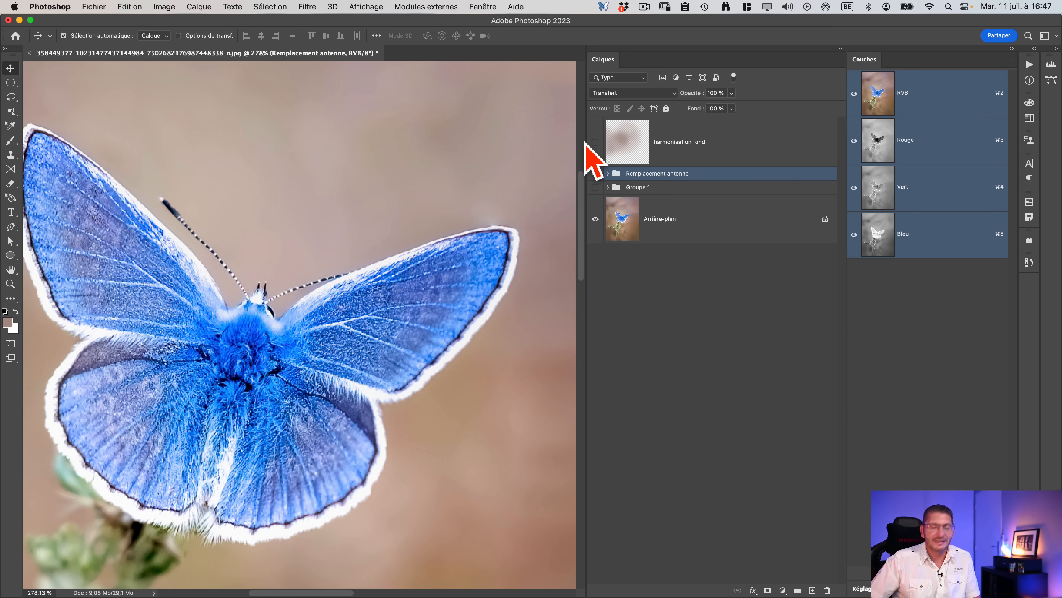
key("super")
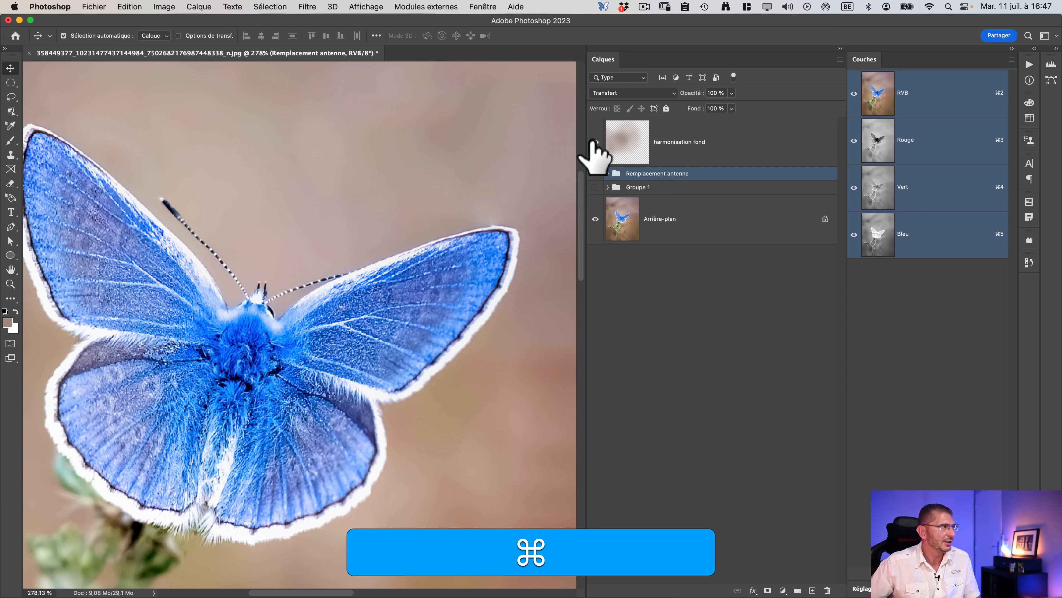
left_click(12, 285)
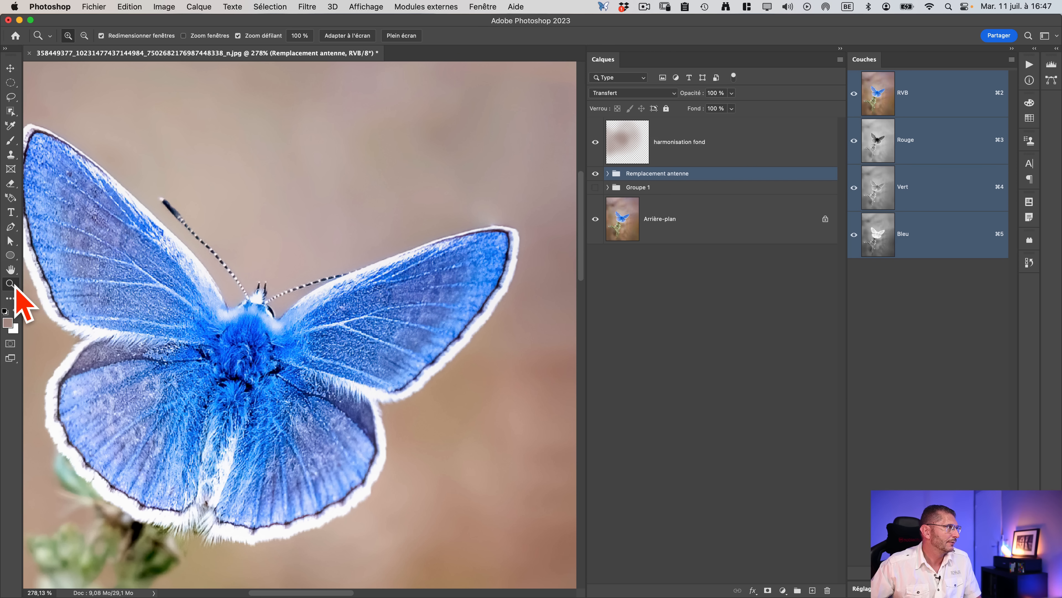
double_click(10, 284)
left_click(595, 142)
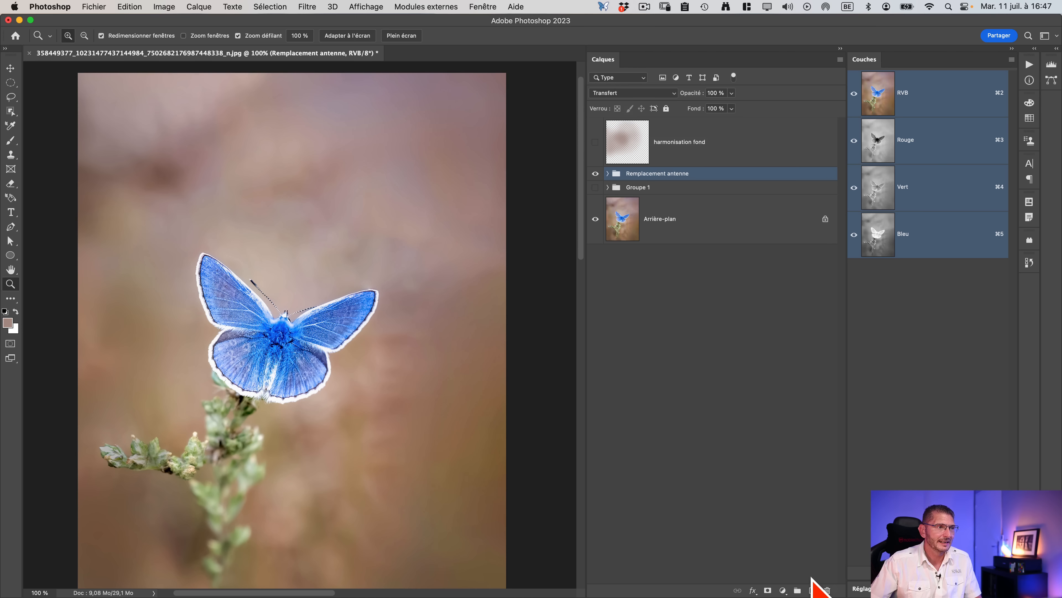
Add an empty layer above the "Remplacement antenne" group and brush background colour over the dark blotch in the upper-left background.
left_click(813, 590)
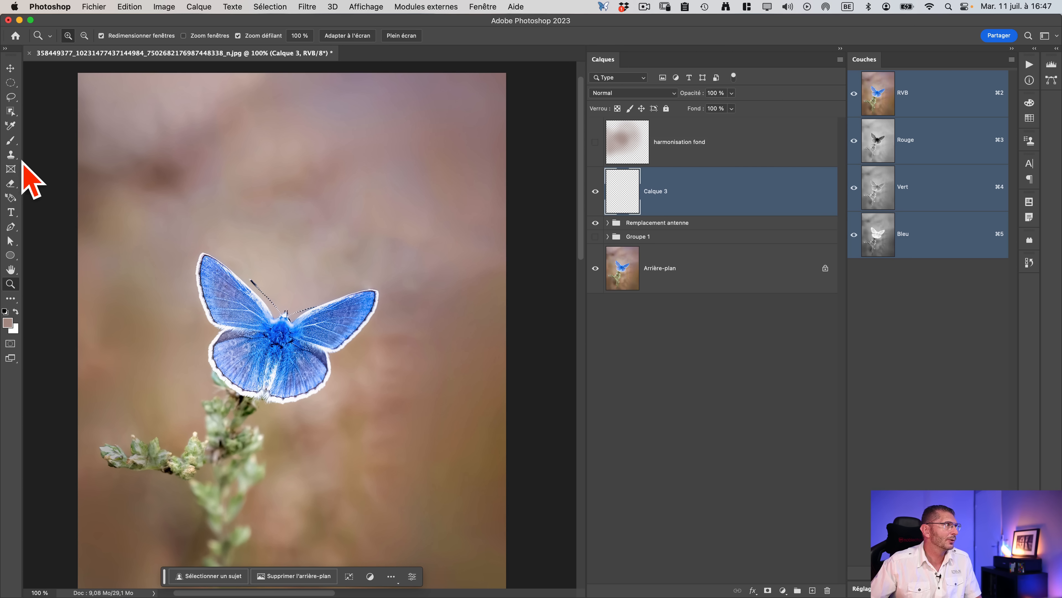
left_click(10, 140)
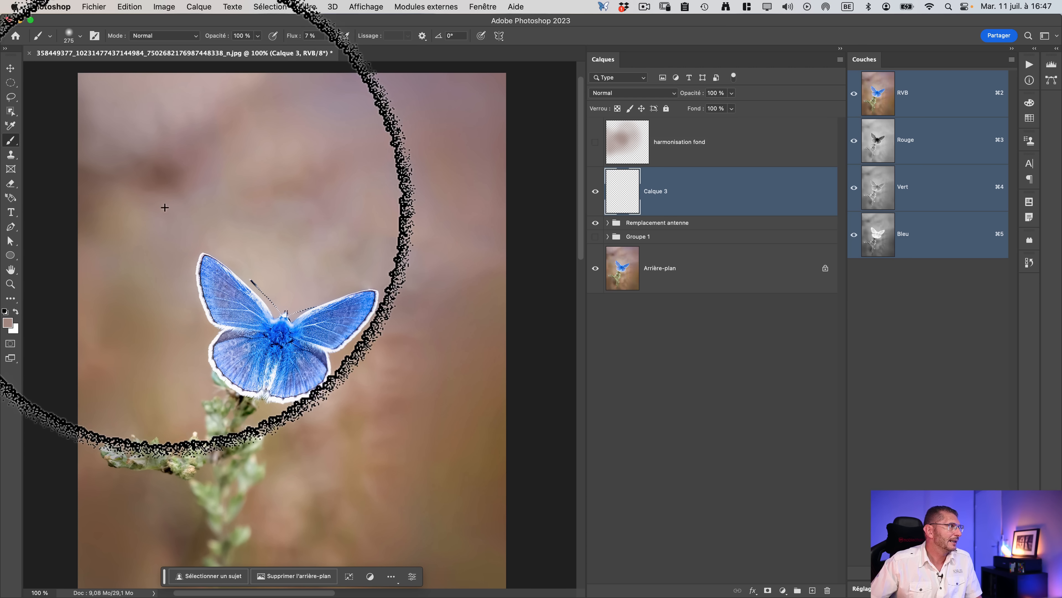
key("alt")
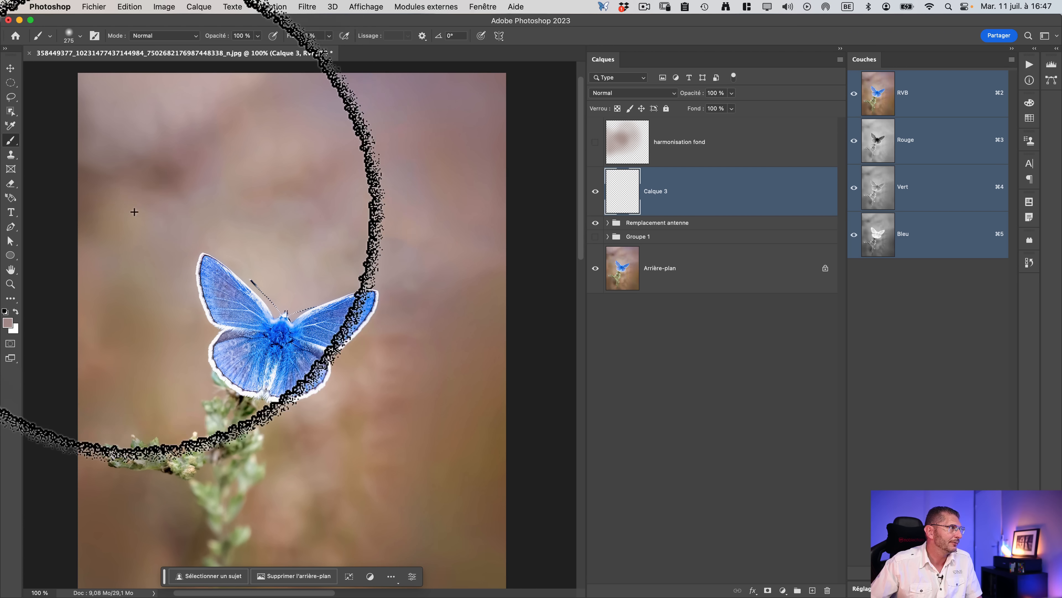
mouse_move(208, 188)
left_mouse_down()
mouse_move(120, 172)
mouse_move(64, 224)
mouse_move(206, 187)
mouse_move(280, 186)
left_mouse_up()
key("z")
key("b")
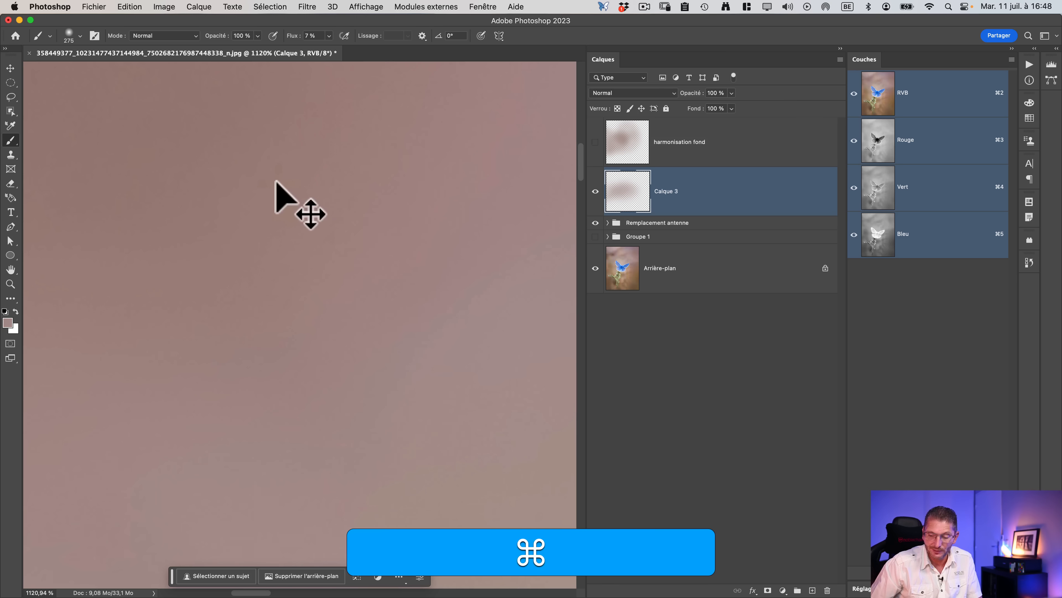
key("super+0")
key("z")
mouse_move(391, 218)
left_mouse_down()
mouse_move(422, 233)
mouse_move(485, 230)
mouse_move(401, 232)
left_mouse_up()
key("b")
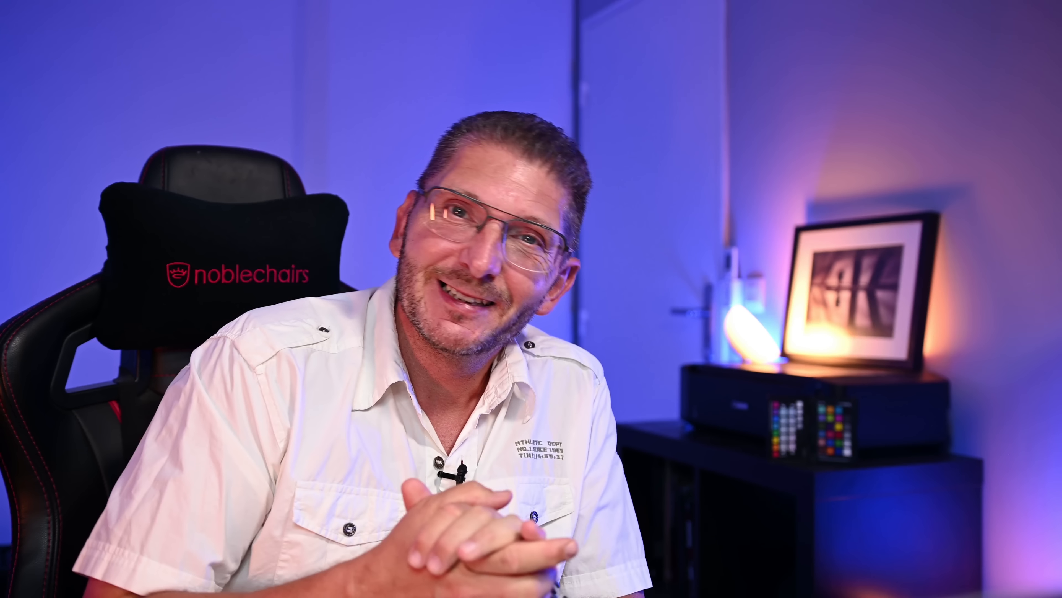